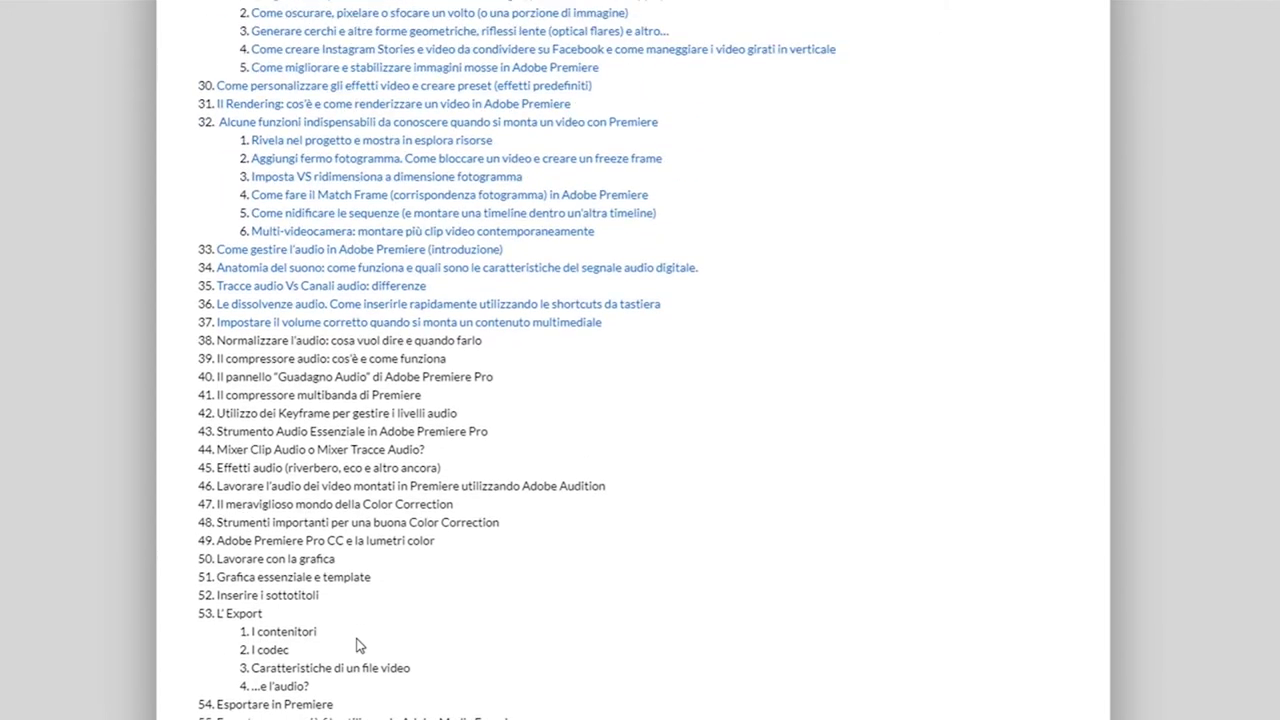
scroll(360, 646, up, 13)
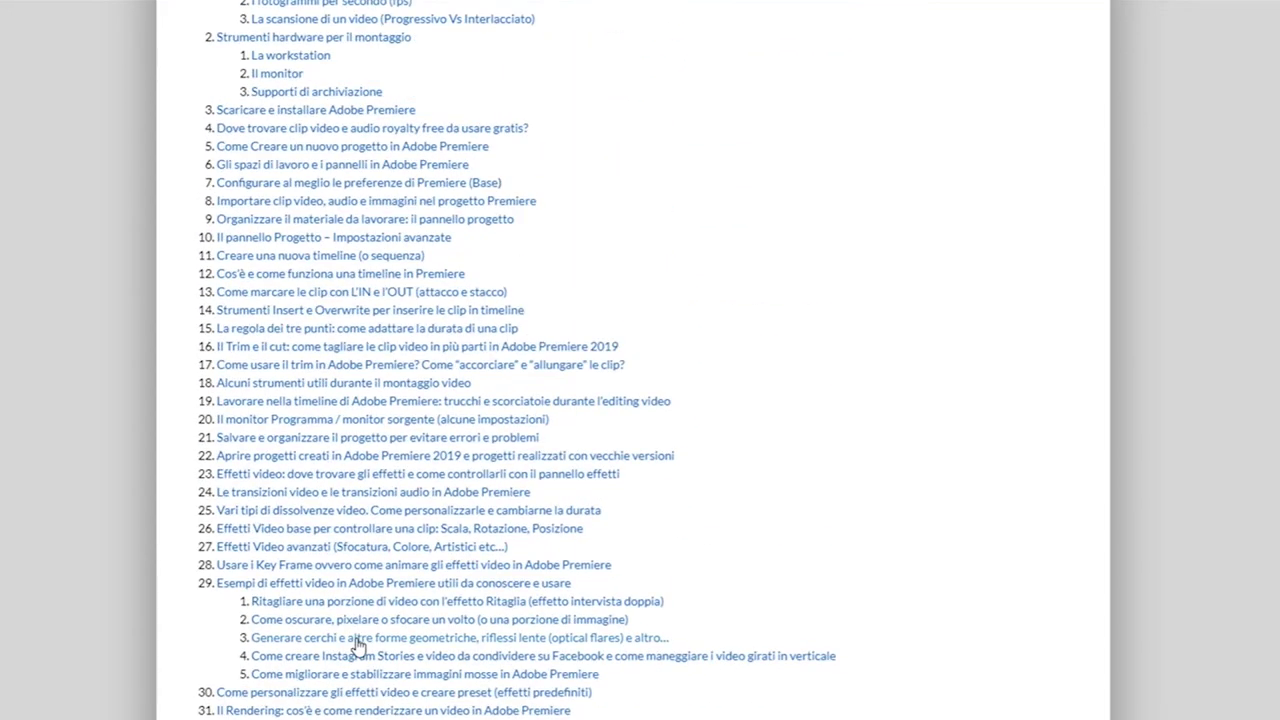
scroll(358, 646, down, 5)
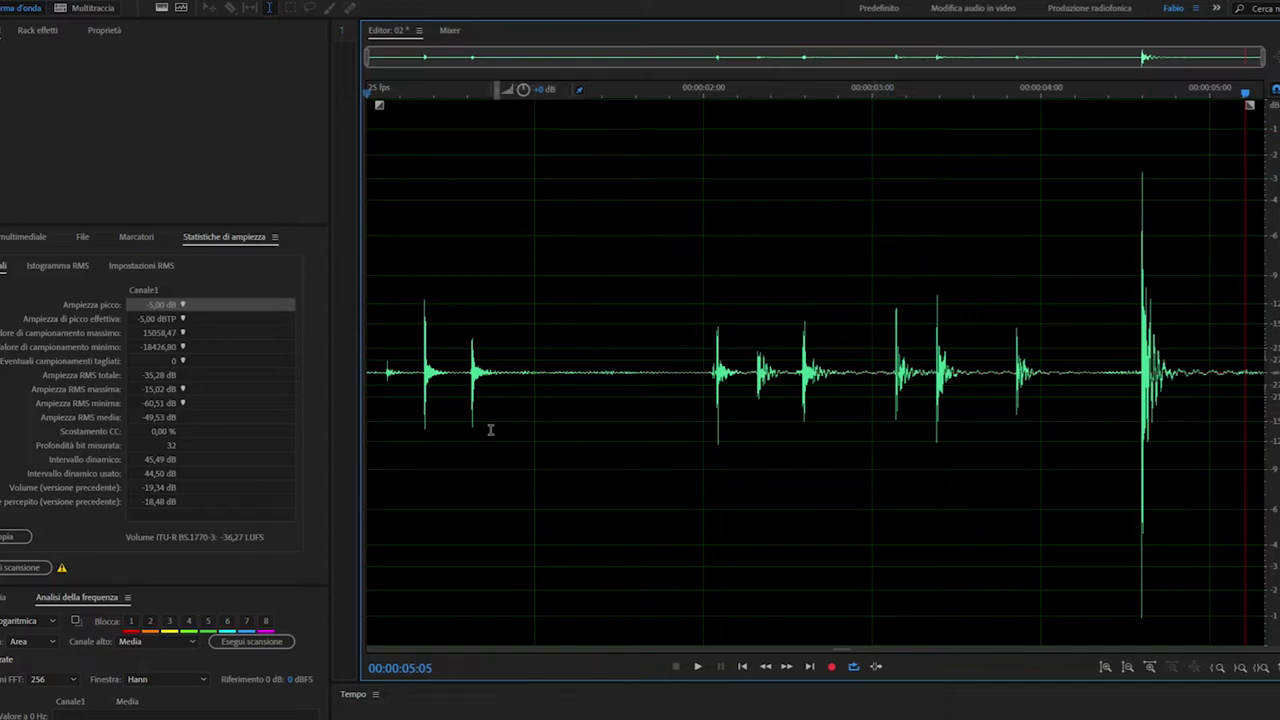
Step: Play back the recorded clip, stop just after the loudest hit, and place the playhead in the quiet stretch before two seconds
key(space)
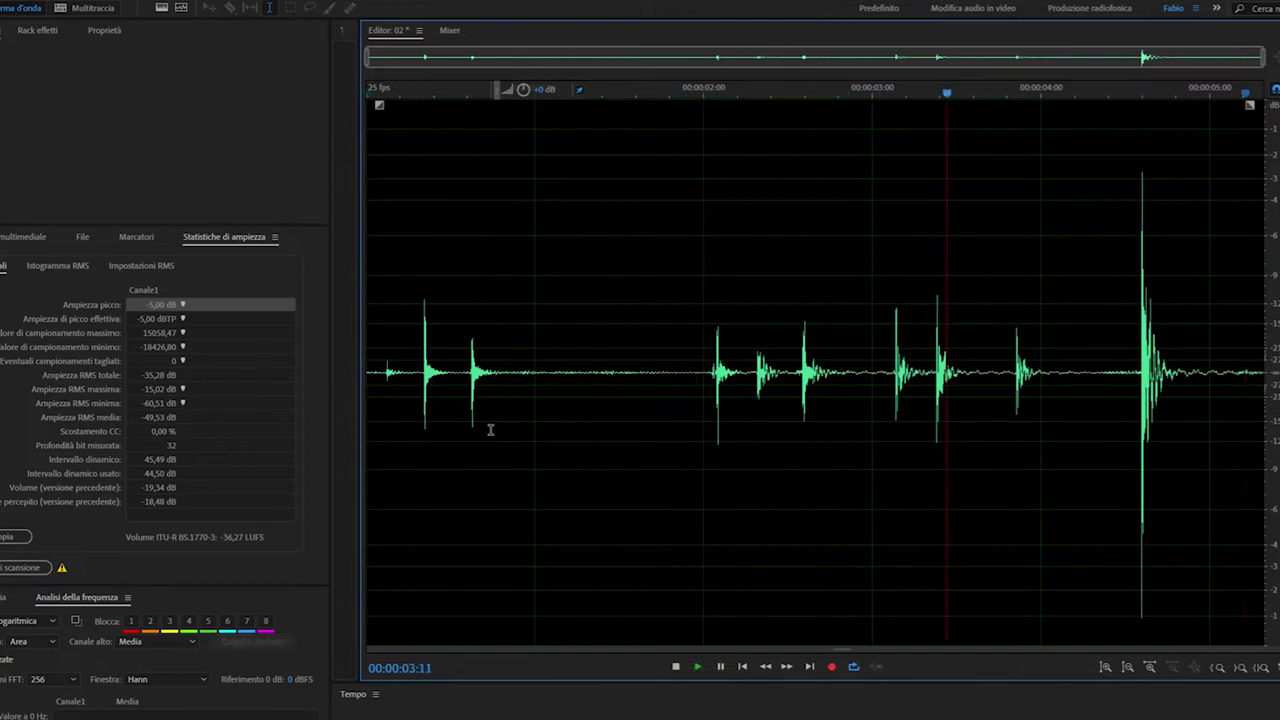
key(space)
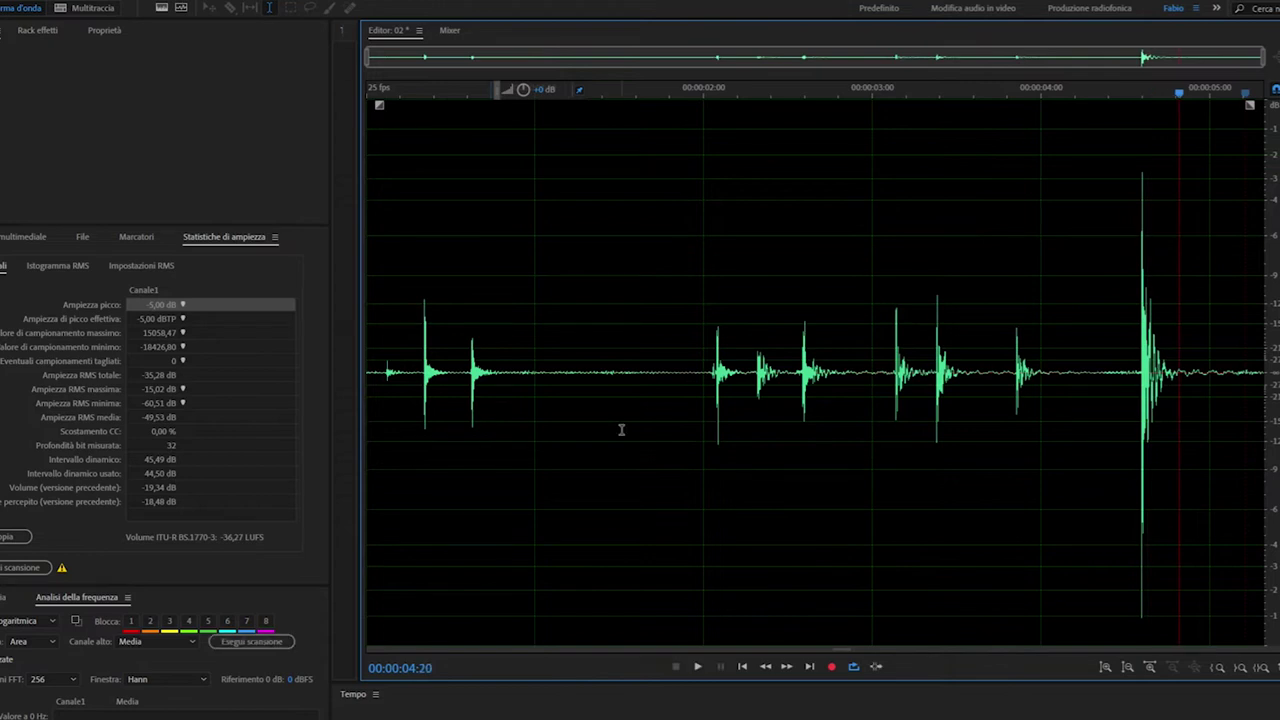
click(1021, 349)
click(655, 356)
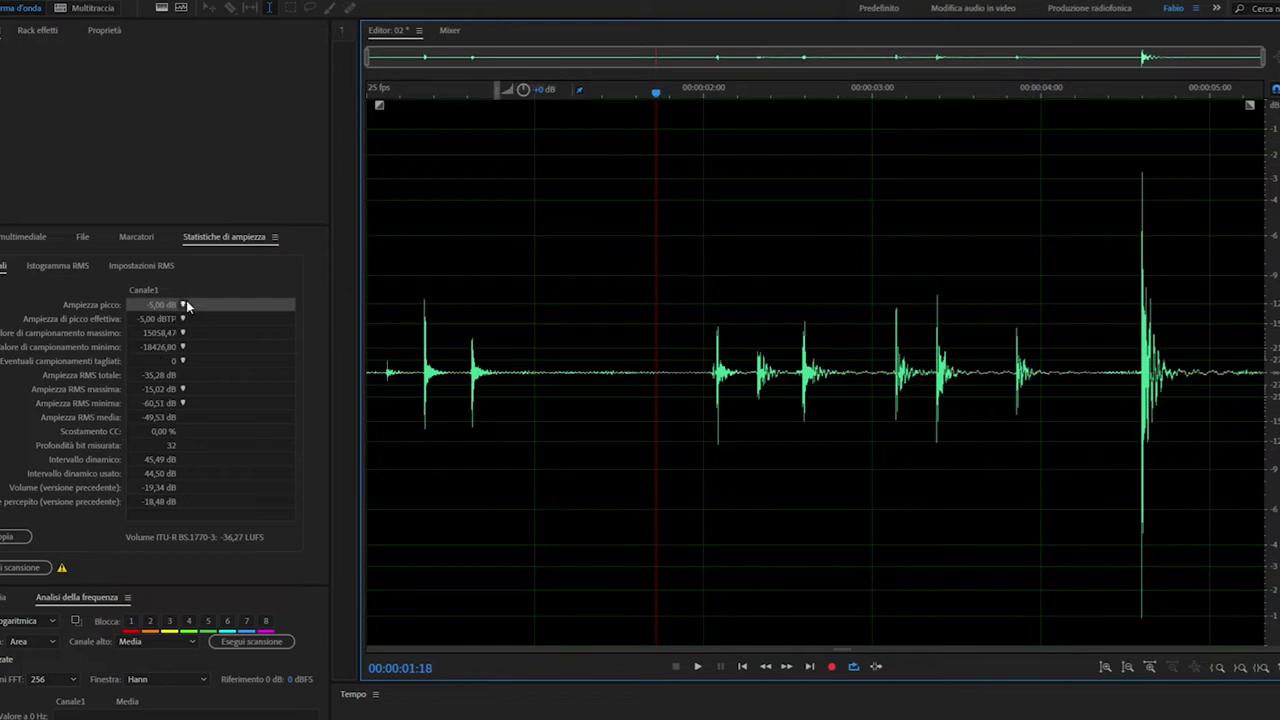
Step: Rescan the whole clip's amplitude statistics and jump to the sample with the peak amplitude
click(19, 572)
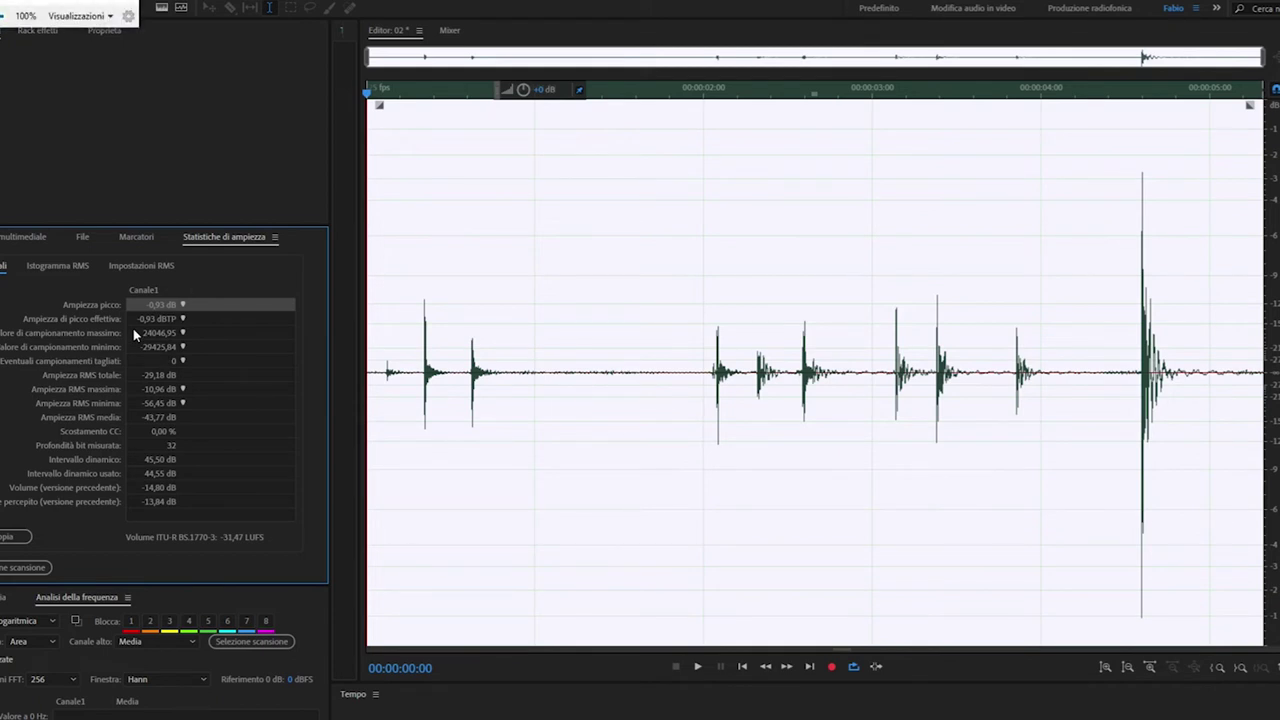
key(super+plus)
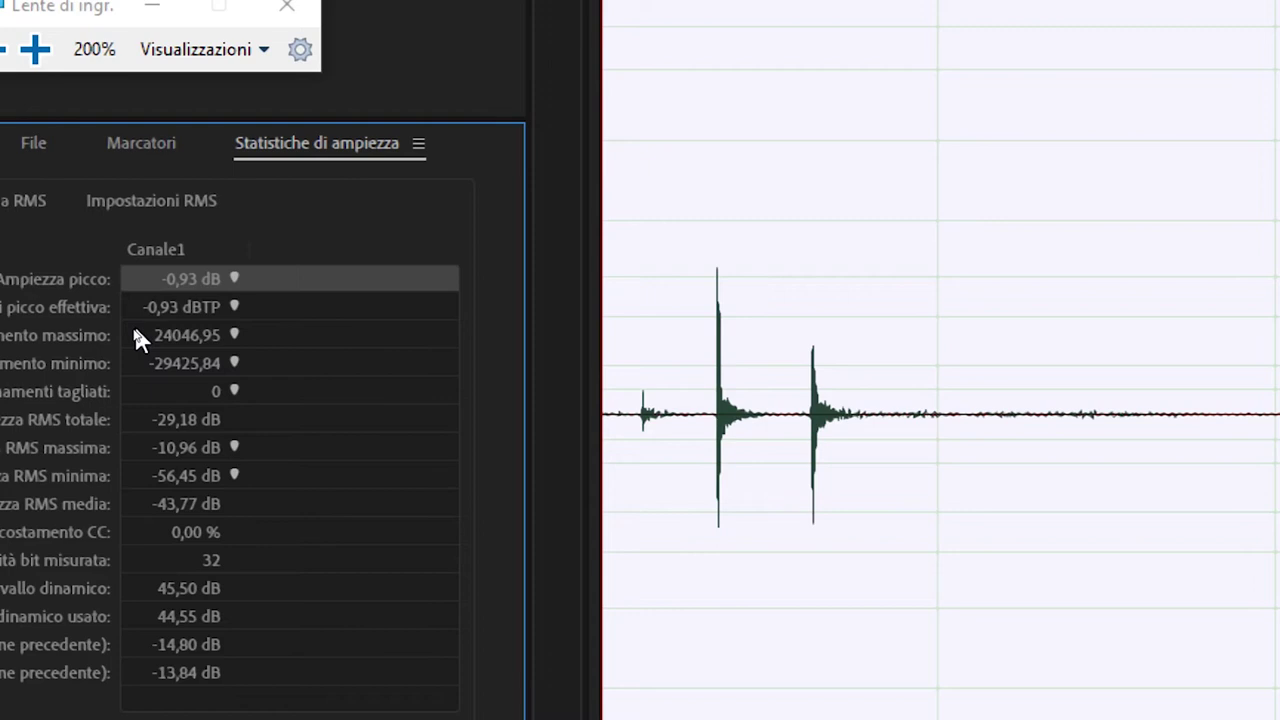
click(235, 278)
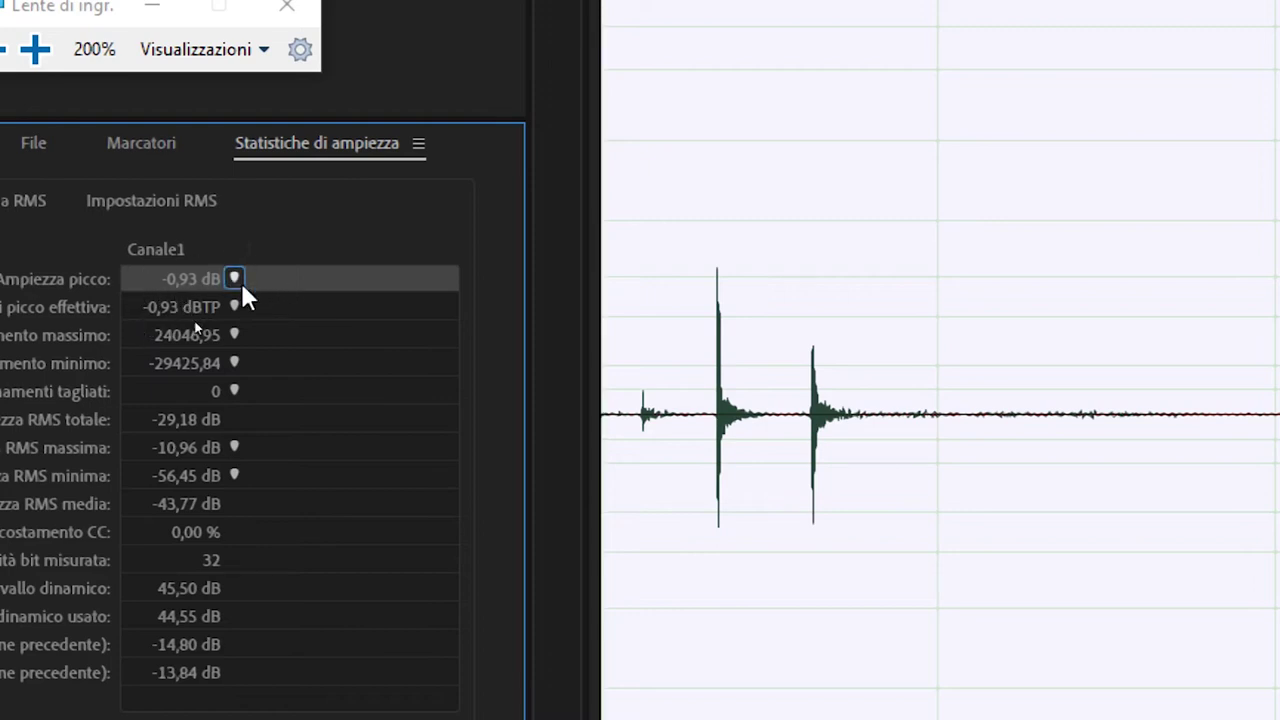
key(super+Escape)
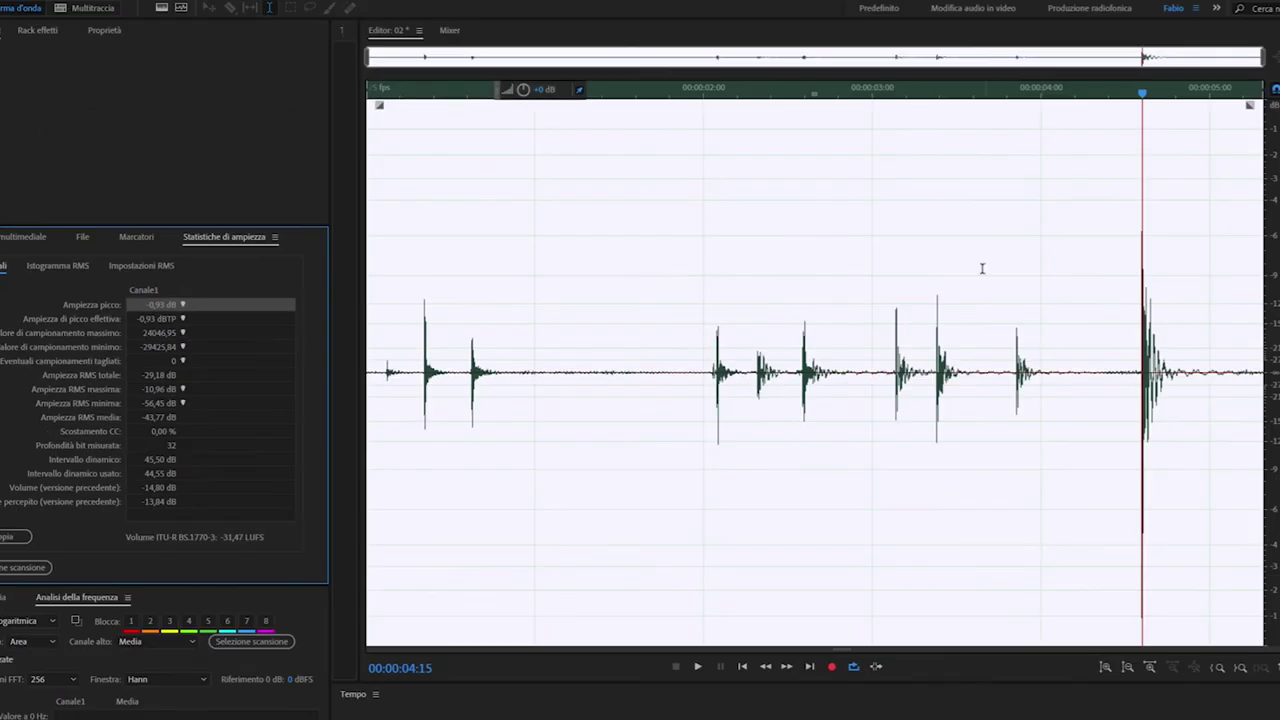
Step: Examine the waveform closely around the peak sample, return to the full clip, and clear the selection
scroll(1149, 571, up, 5)
scroll(1171, 561, up, 4)
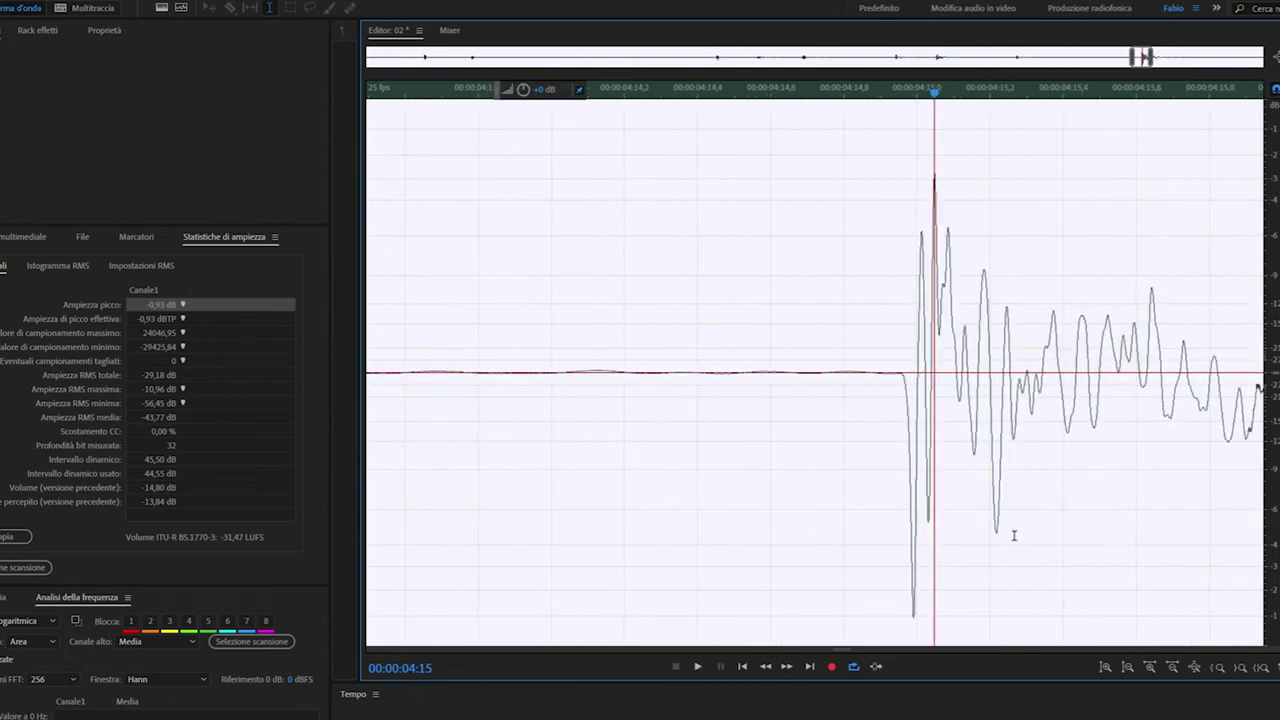
scroll(911, 625, up, 2)
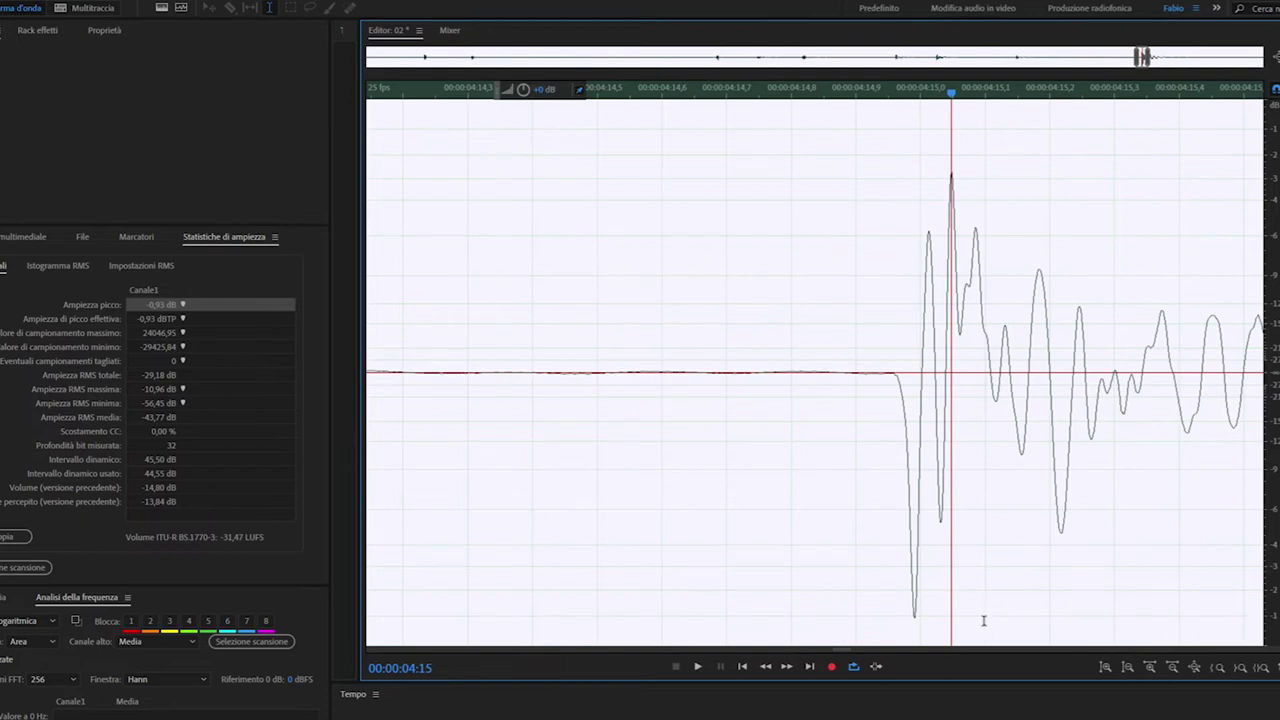
scroll(895, 570, down, 5)
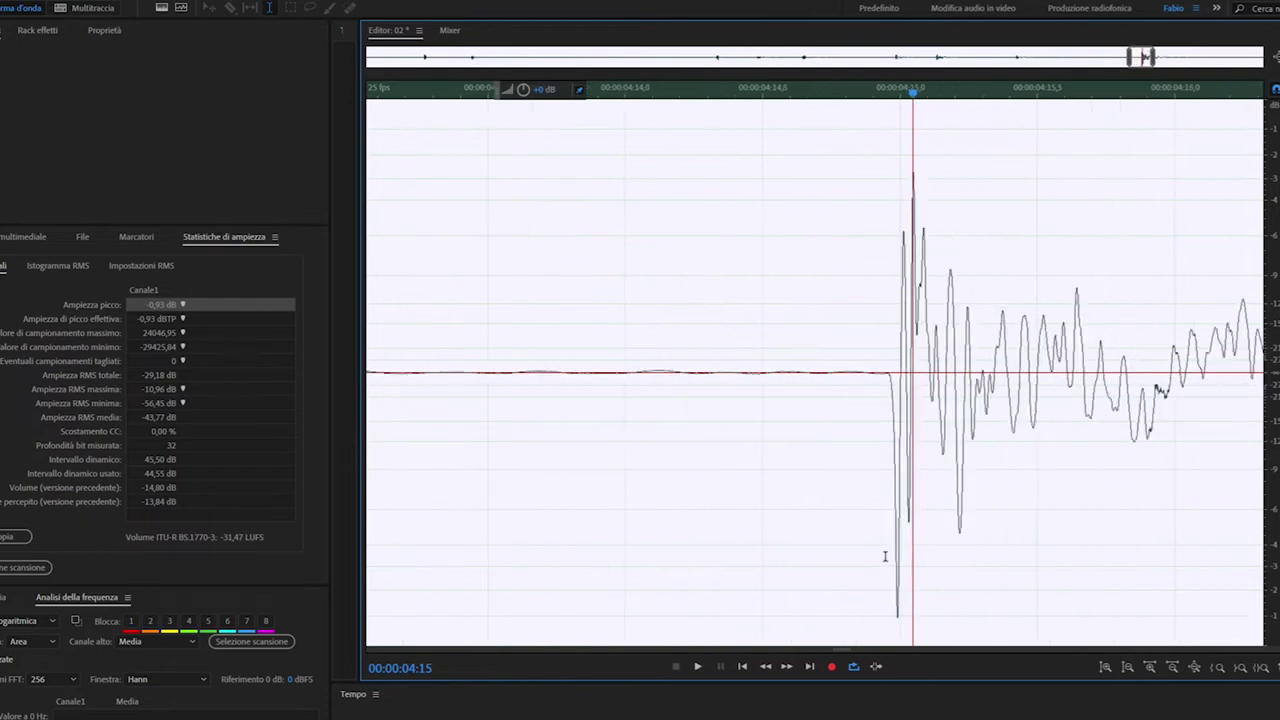
scroll(850, 347, down, 2)
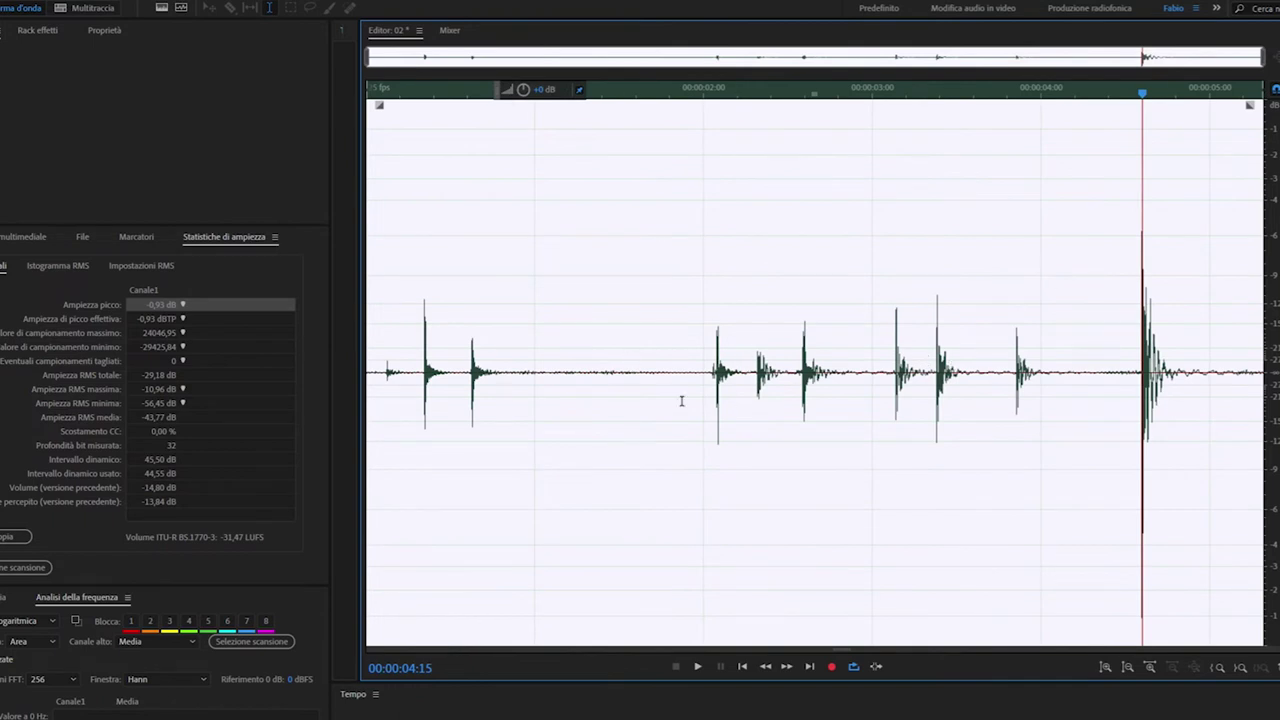
click(642, 390)
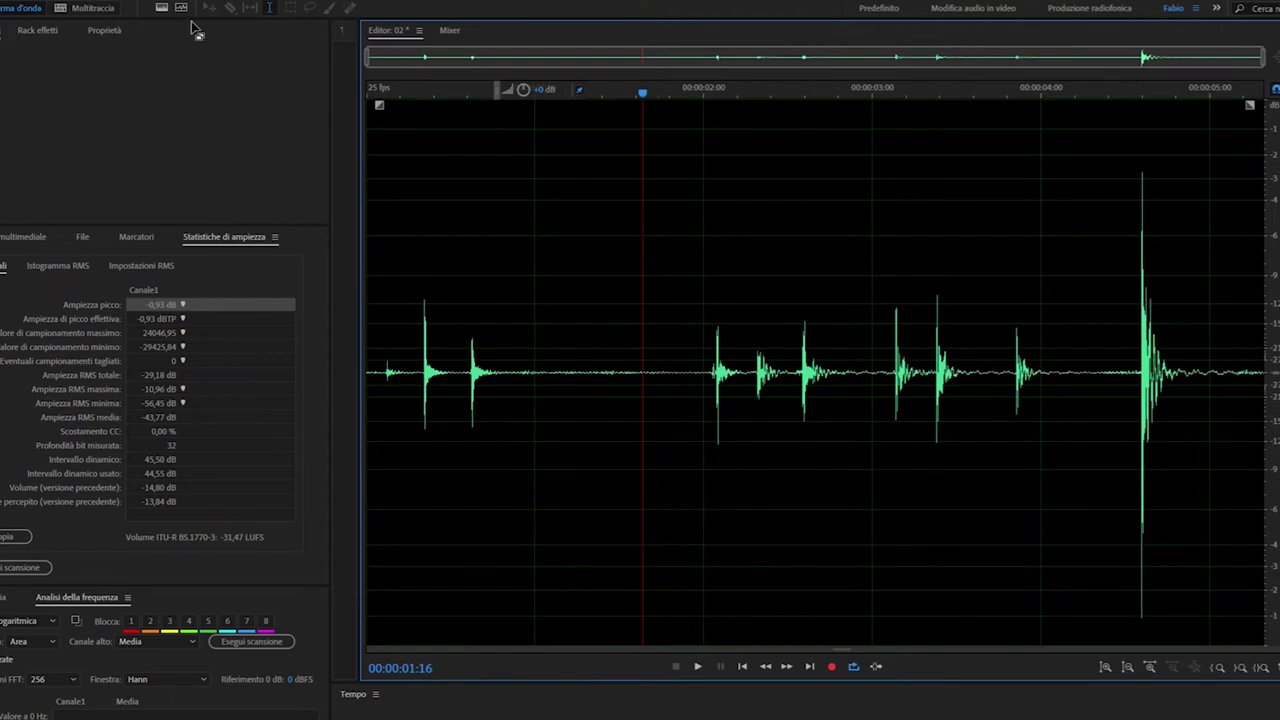
Step: Normalize the entire clip to -12 dB
click(136, 3)
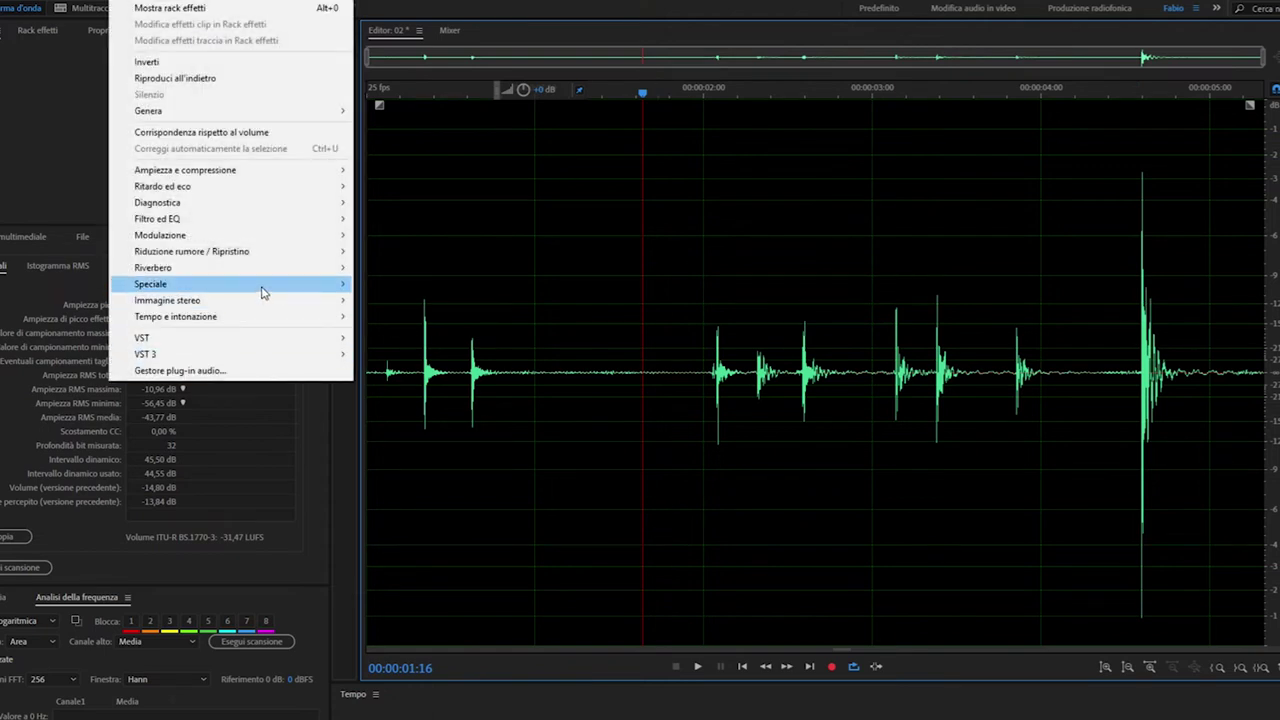
mouse_move(296, 172)
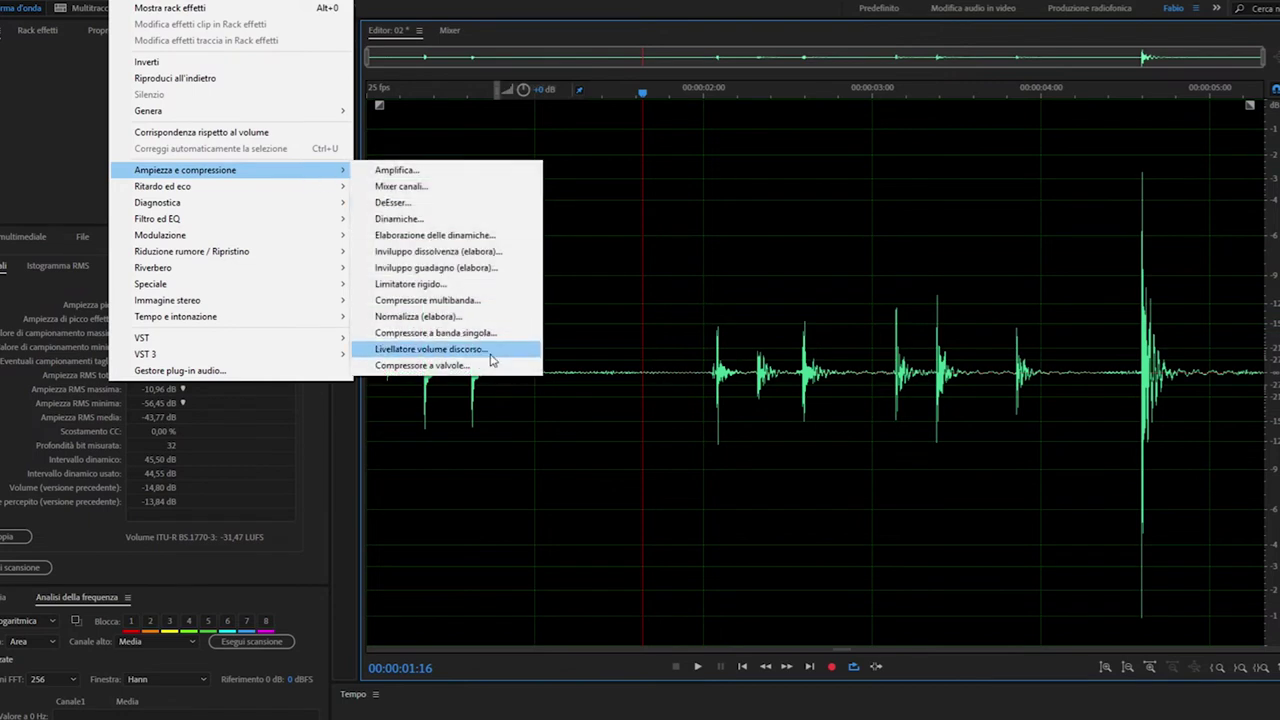
click(501, 318)
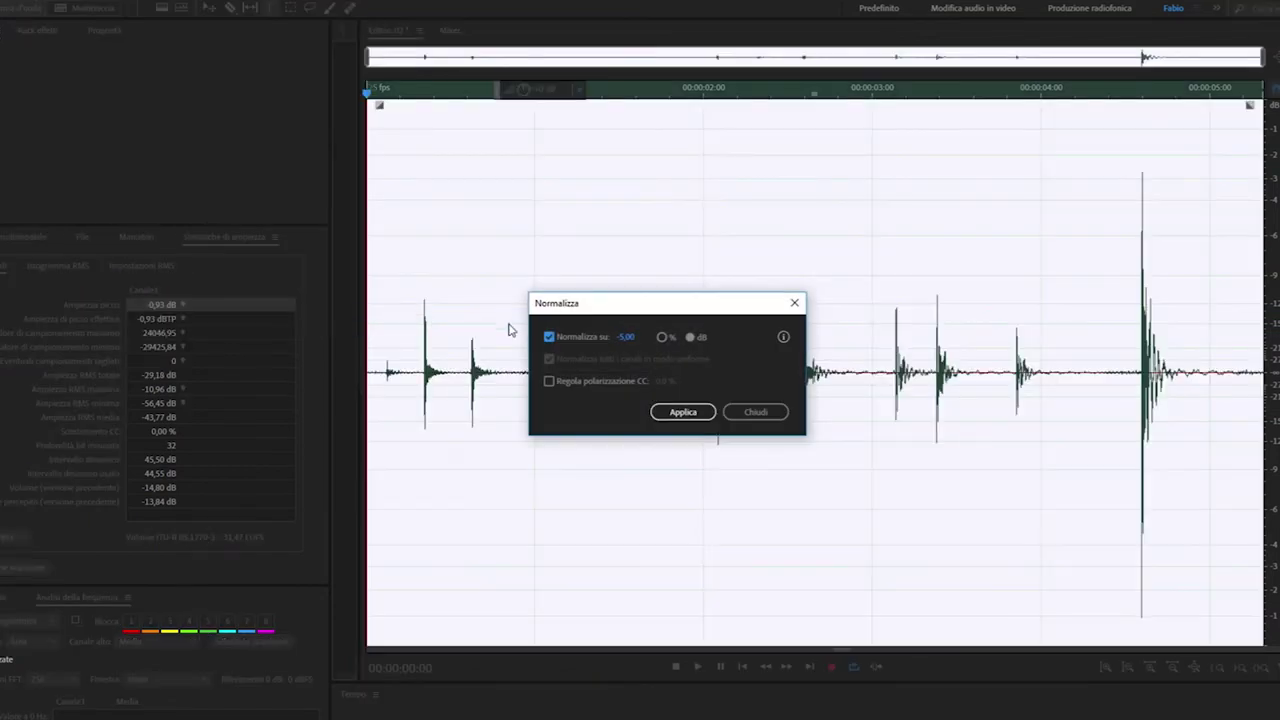
click(626, 337)
text(-)
click(684, 413)
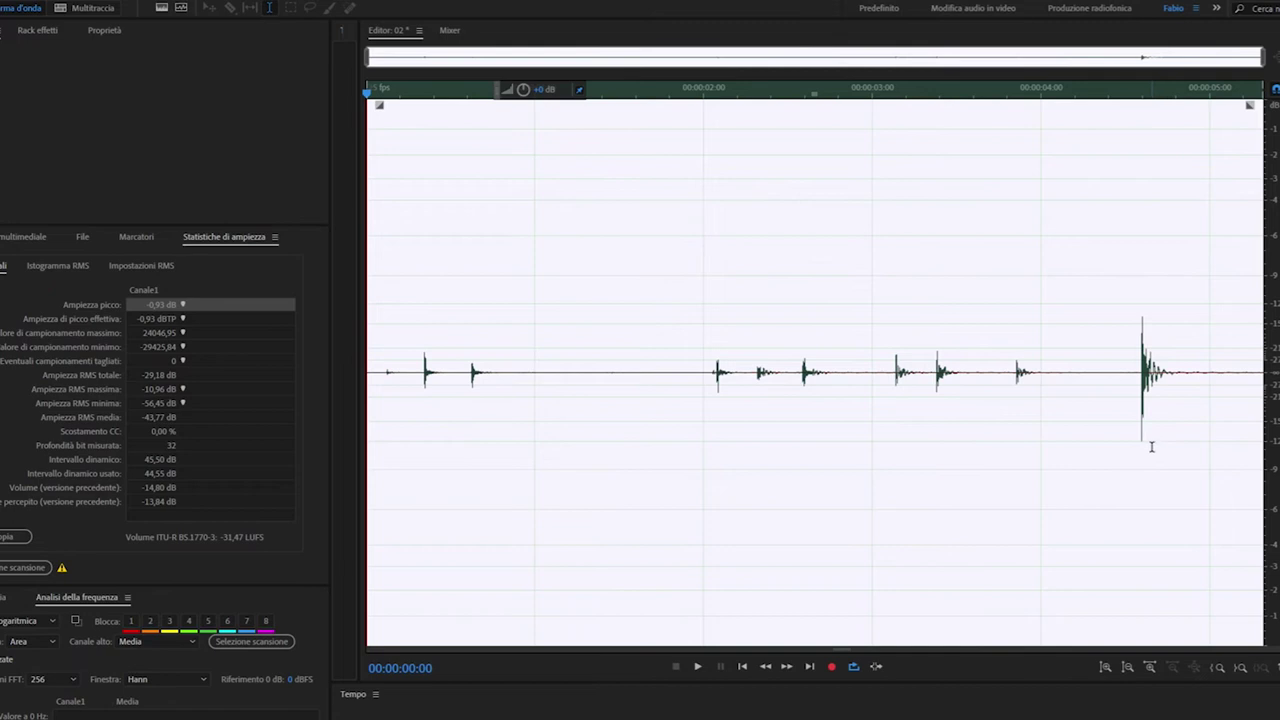
Step: Rescan the normalized clip's amplitude statistics, check the peak amplitude value, and clear the selection
scroll(1149, 437, up, 10)
scroll(1148, 443, up, 6)
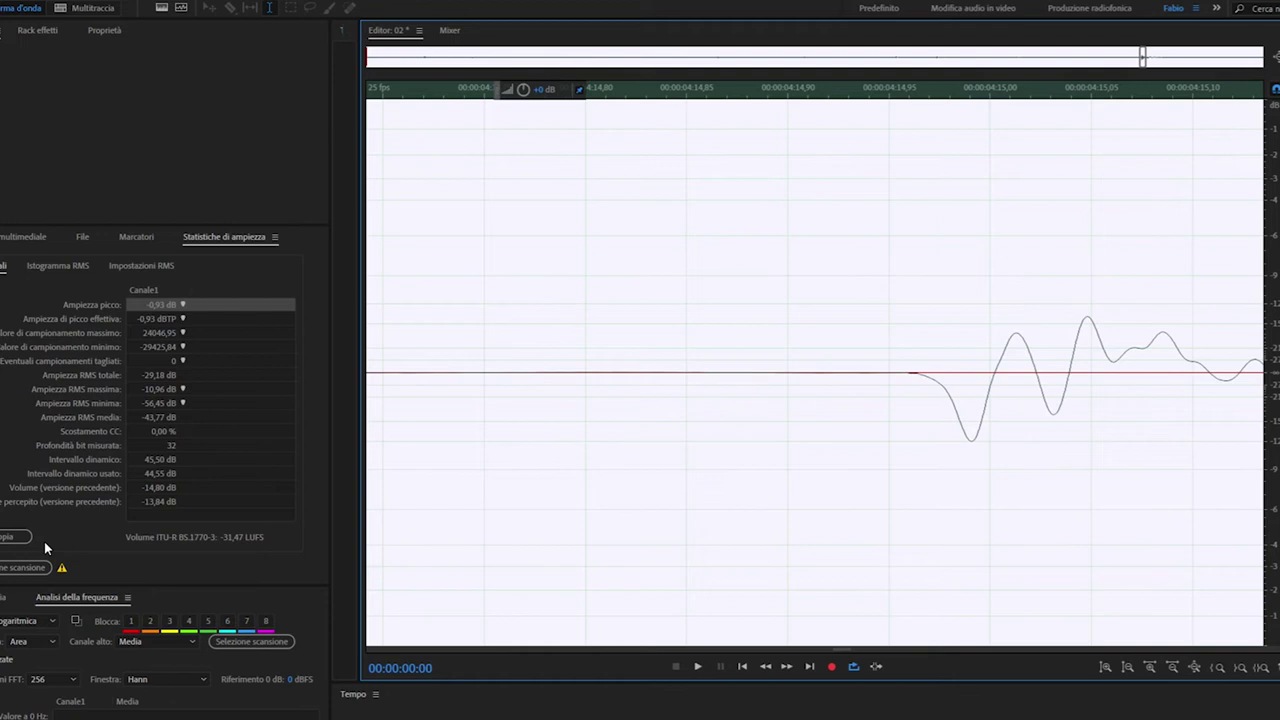
click(22, 567)
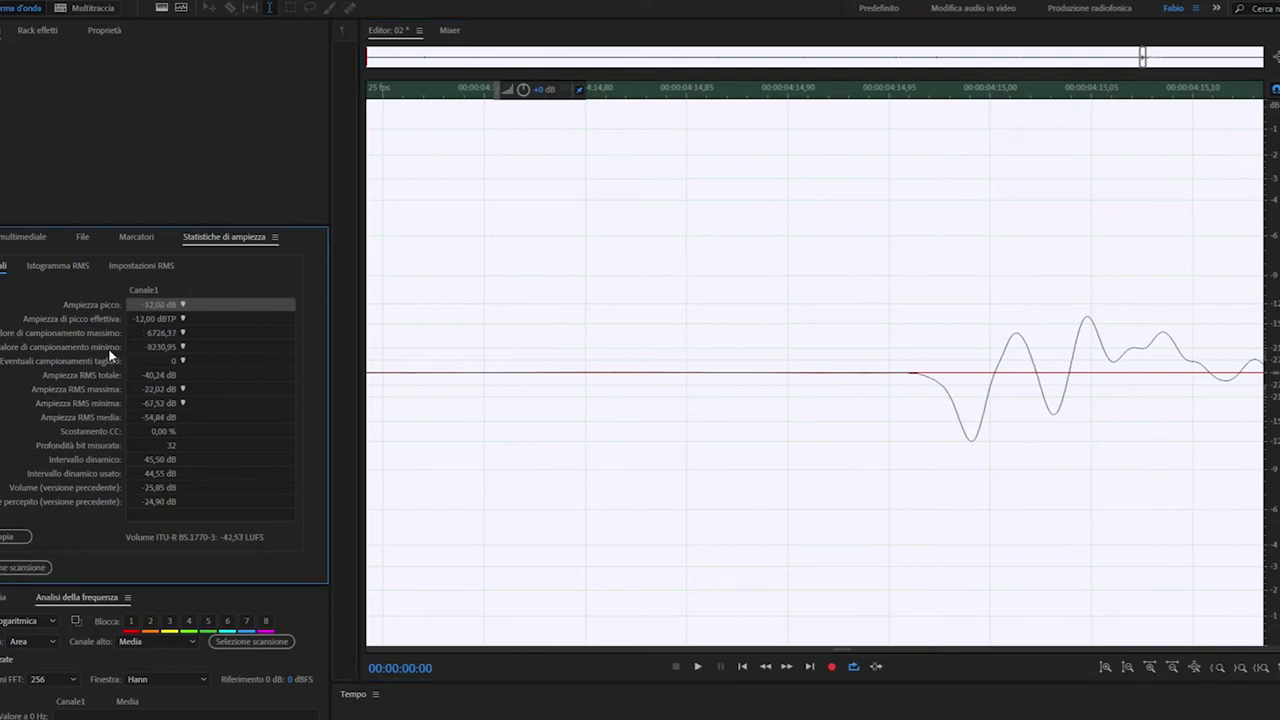
key(super+plus)
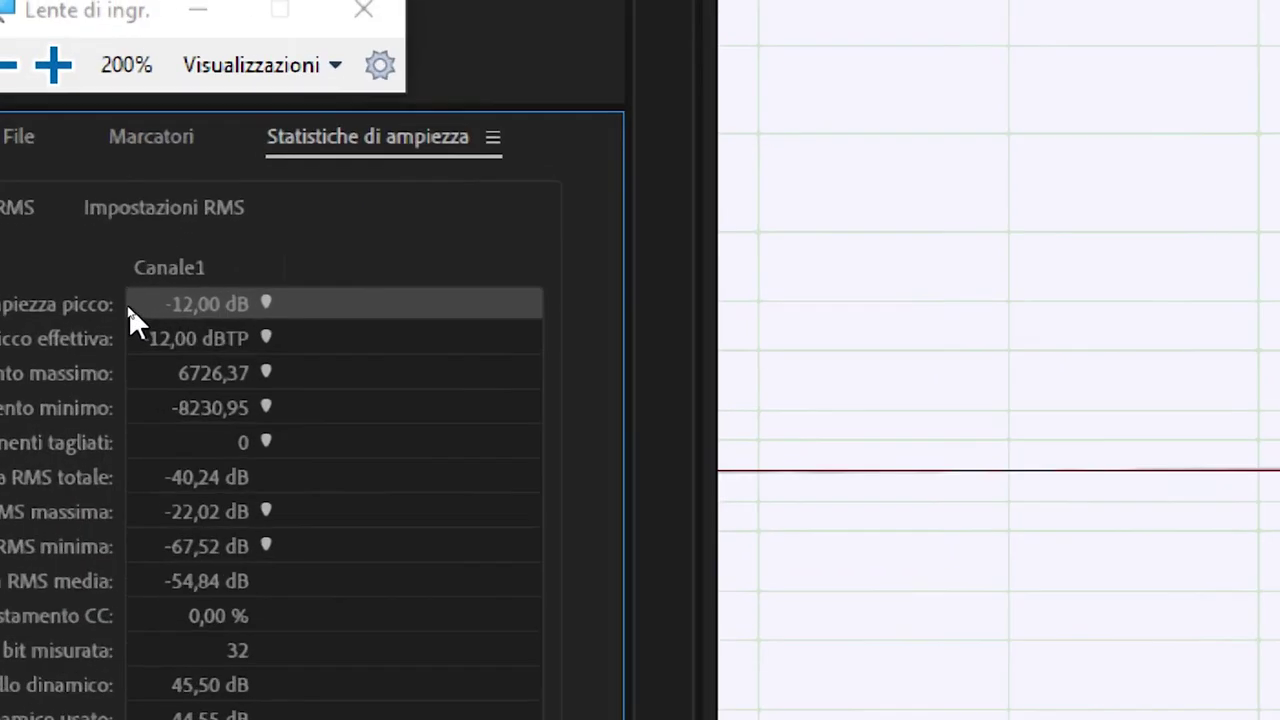
key(super+plus)
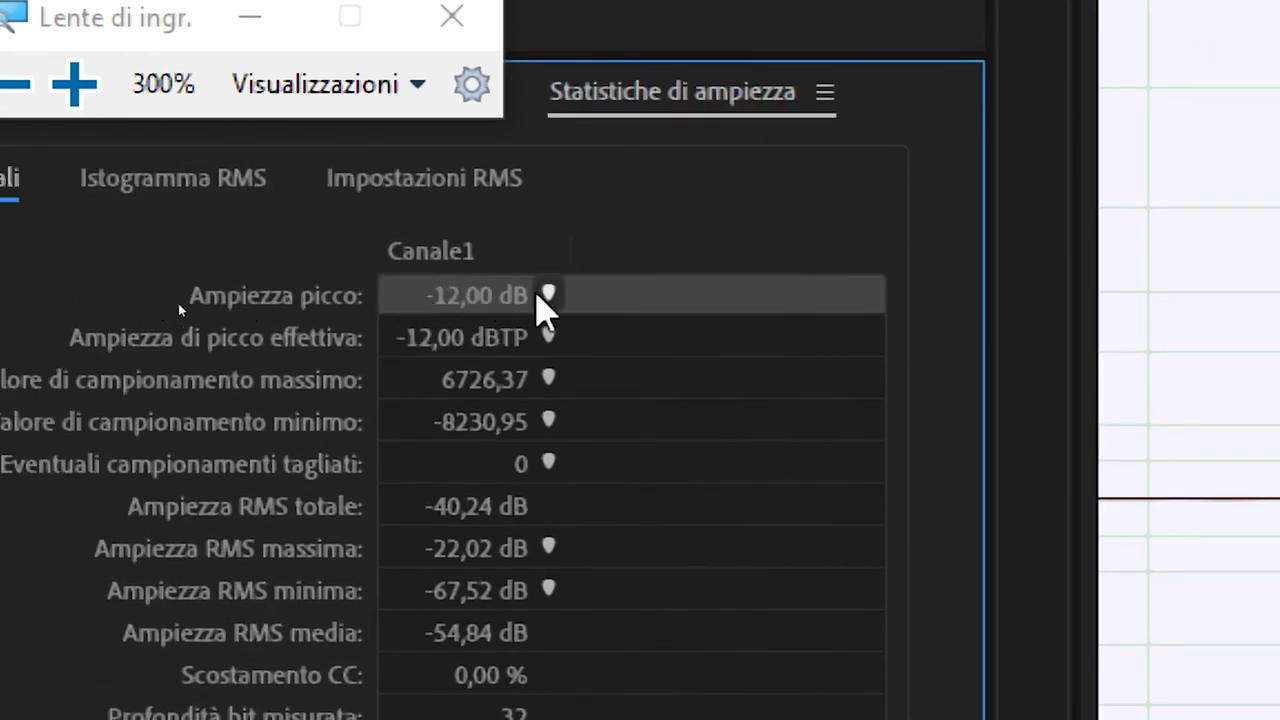
key(super+Escape)
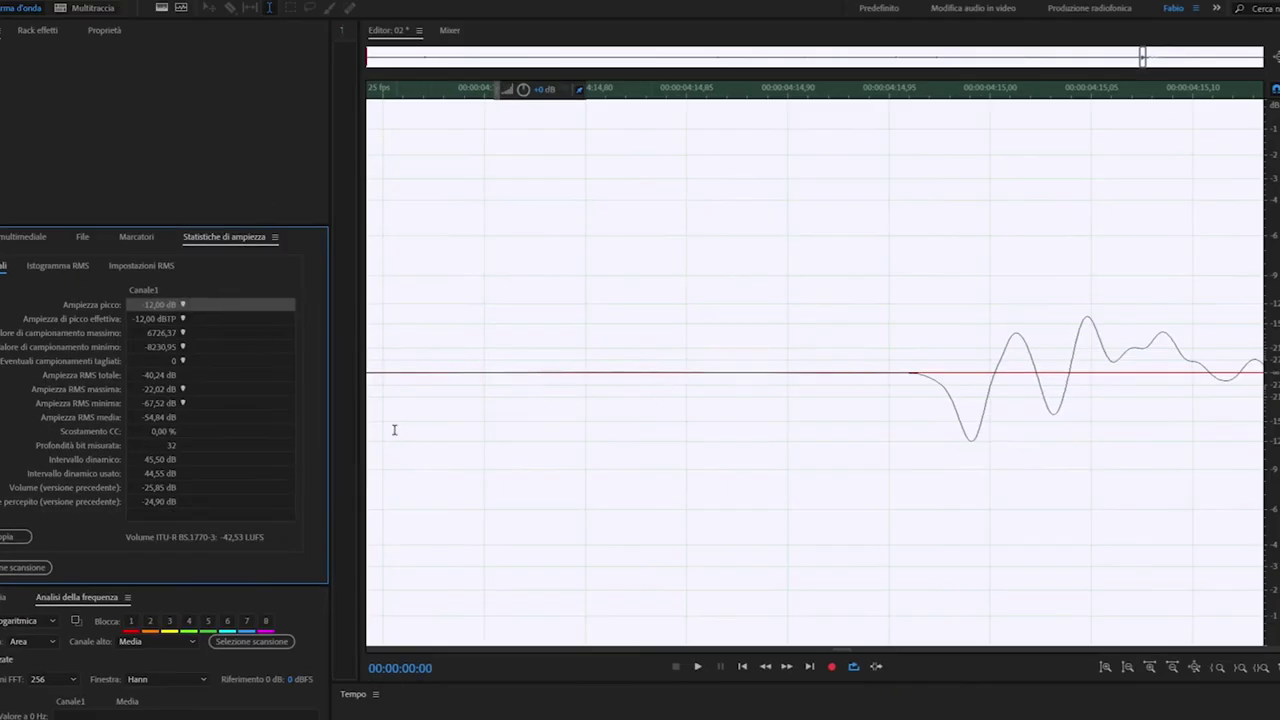
scroll(634, 254, down, 15)
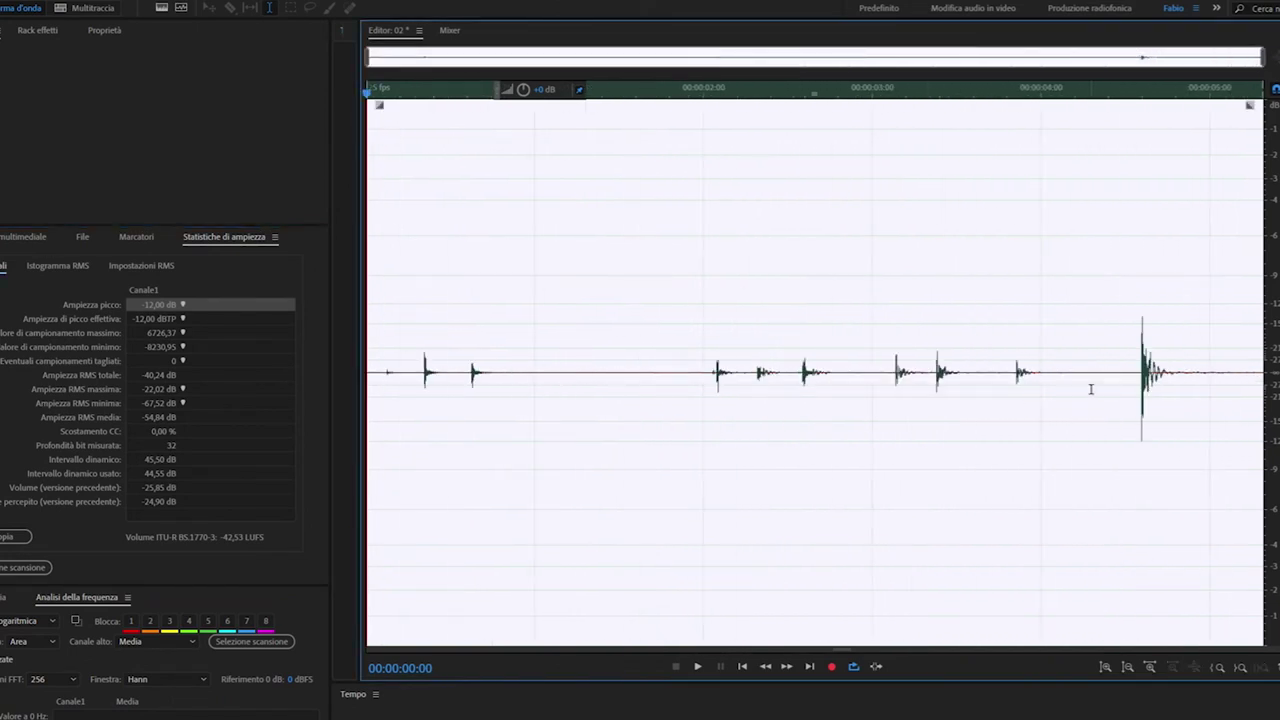
click(979, 431)
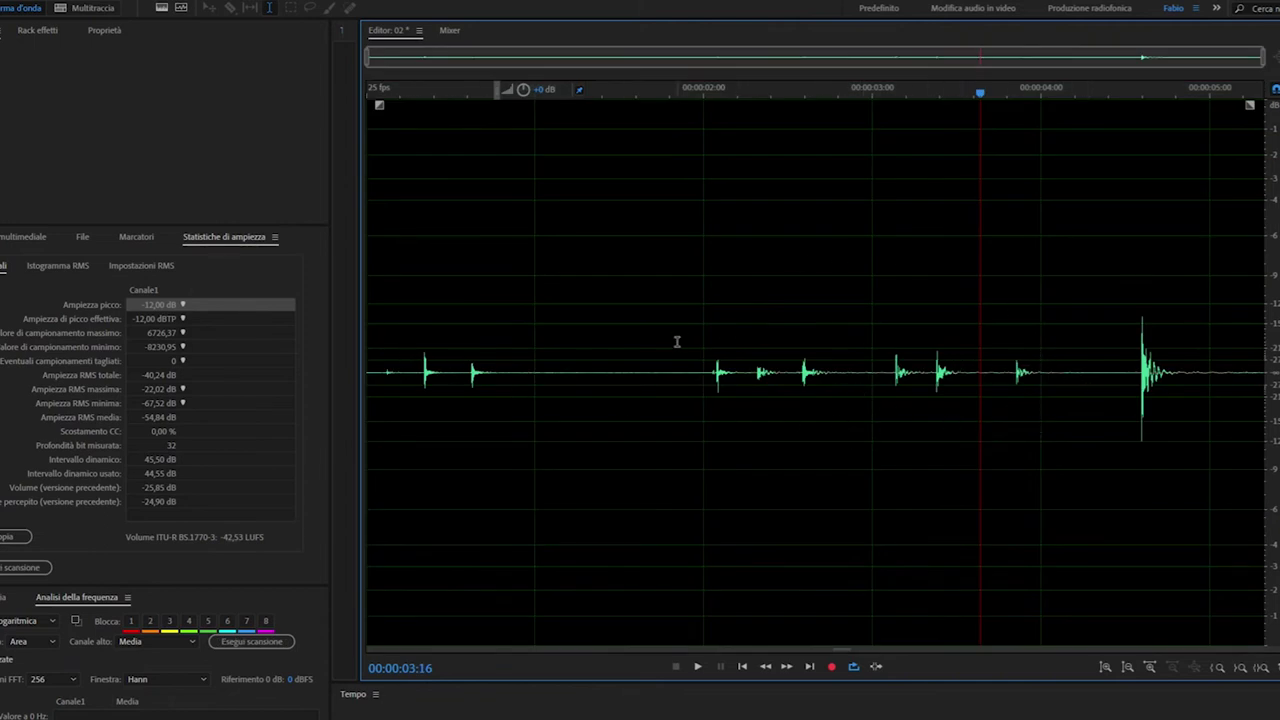
Step: Undo the clip's normalization and place the playhead between the second and third seconds
key(ctrl+z)
click(770, 338)
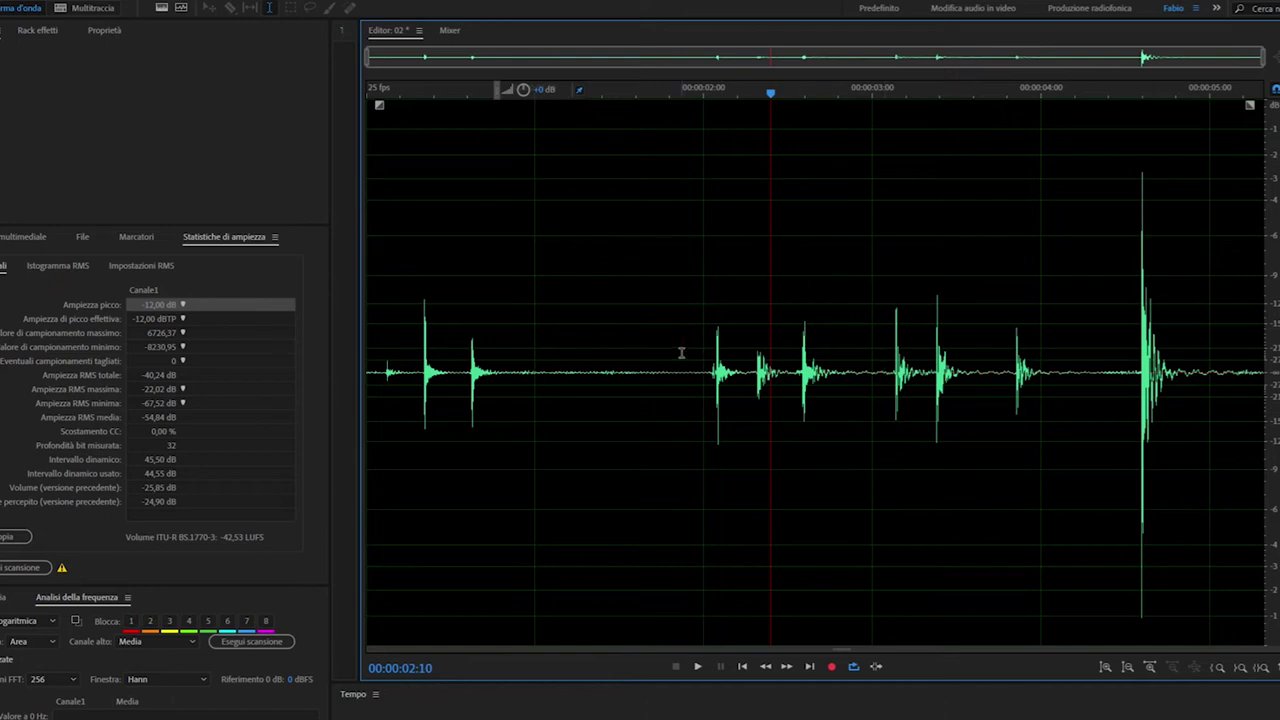
Step: Delete the entire existing audio and record a new voice take of about 11 seconds in its place
key(ctrl+a)
key(Delete)
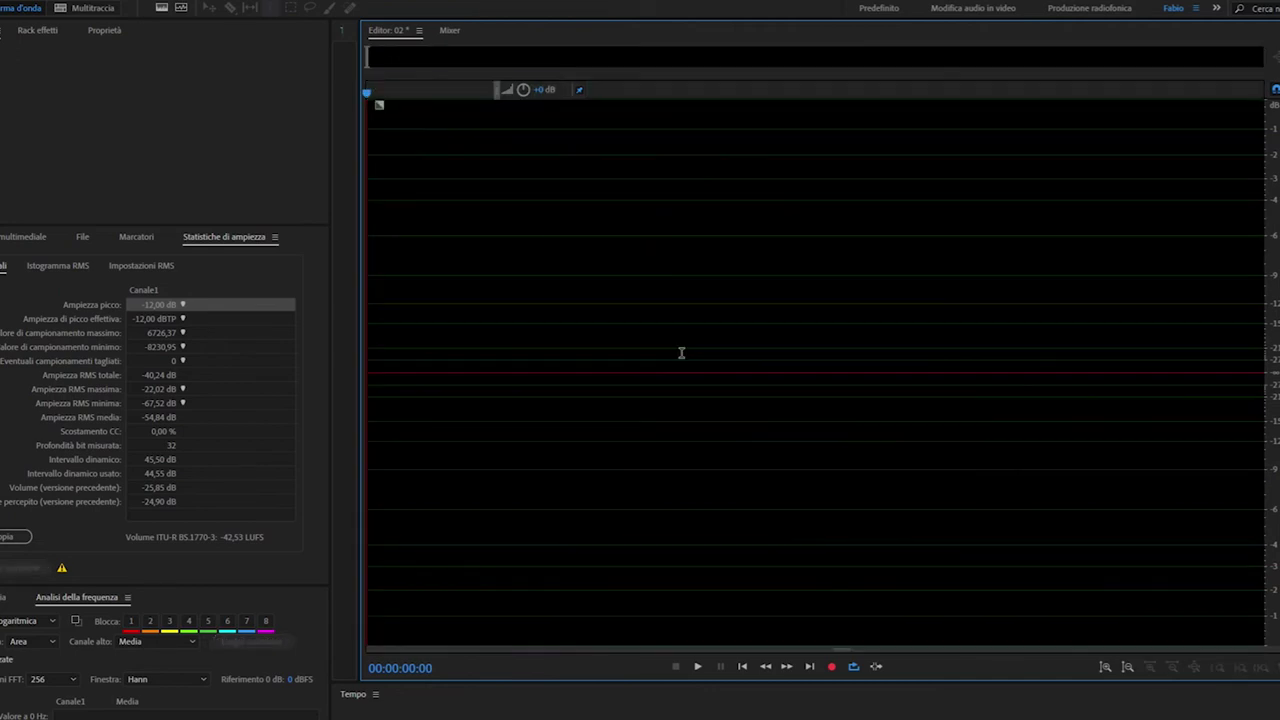
click(830, 667)
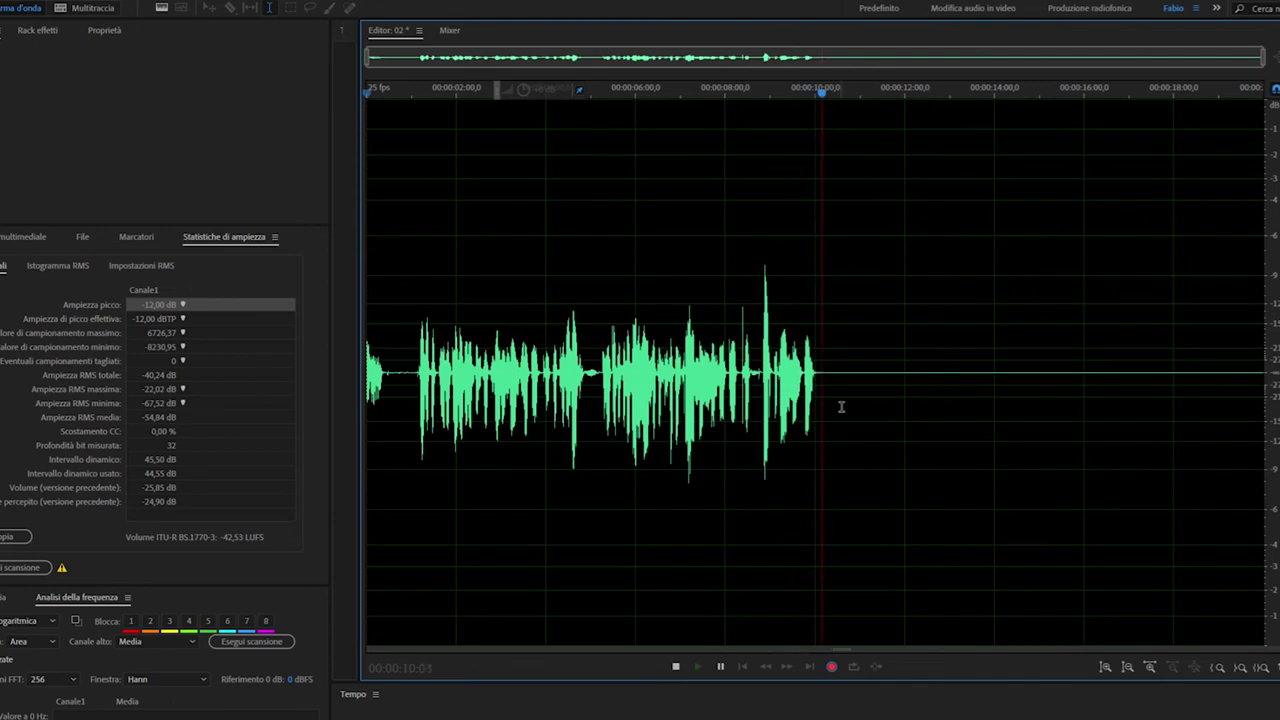
key(space)
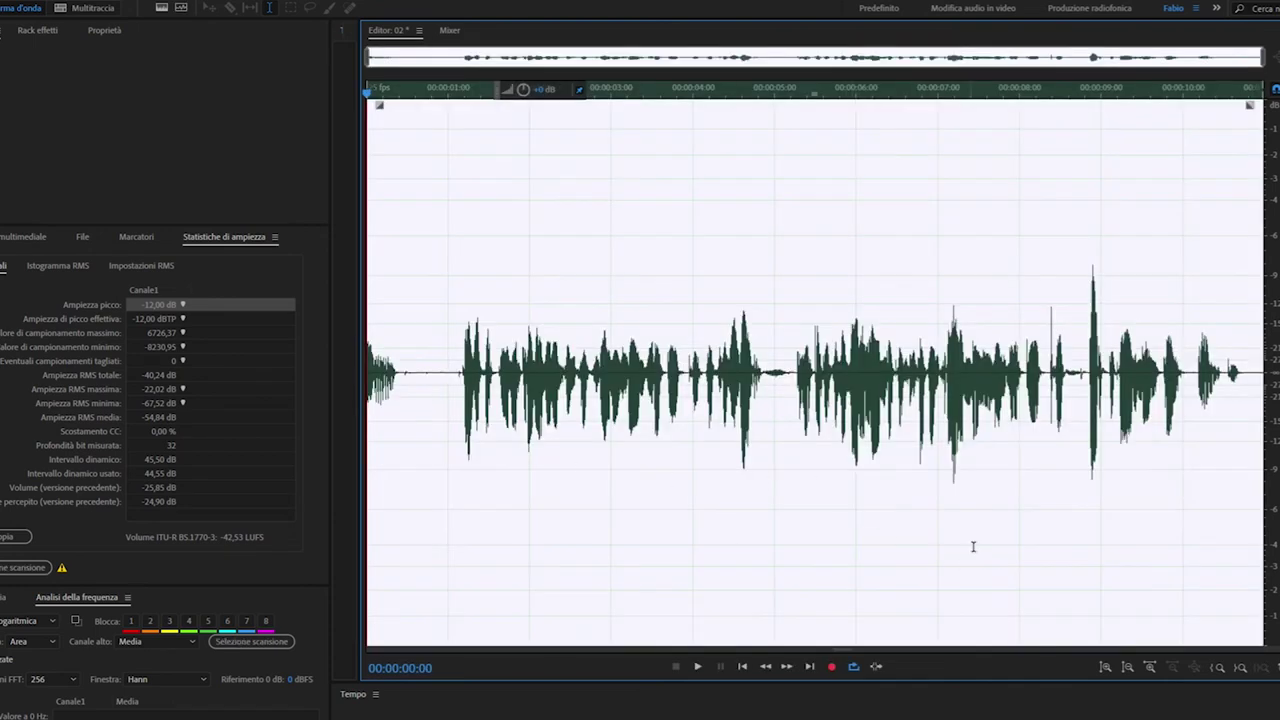
Step: Cut about 1.2 seconds from the start of the voice take and play back its opening
drag(460, 362, 210, 336)
key(Delete)
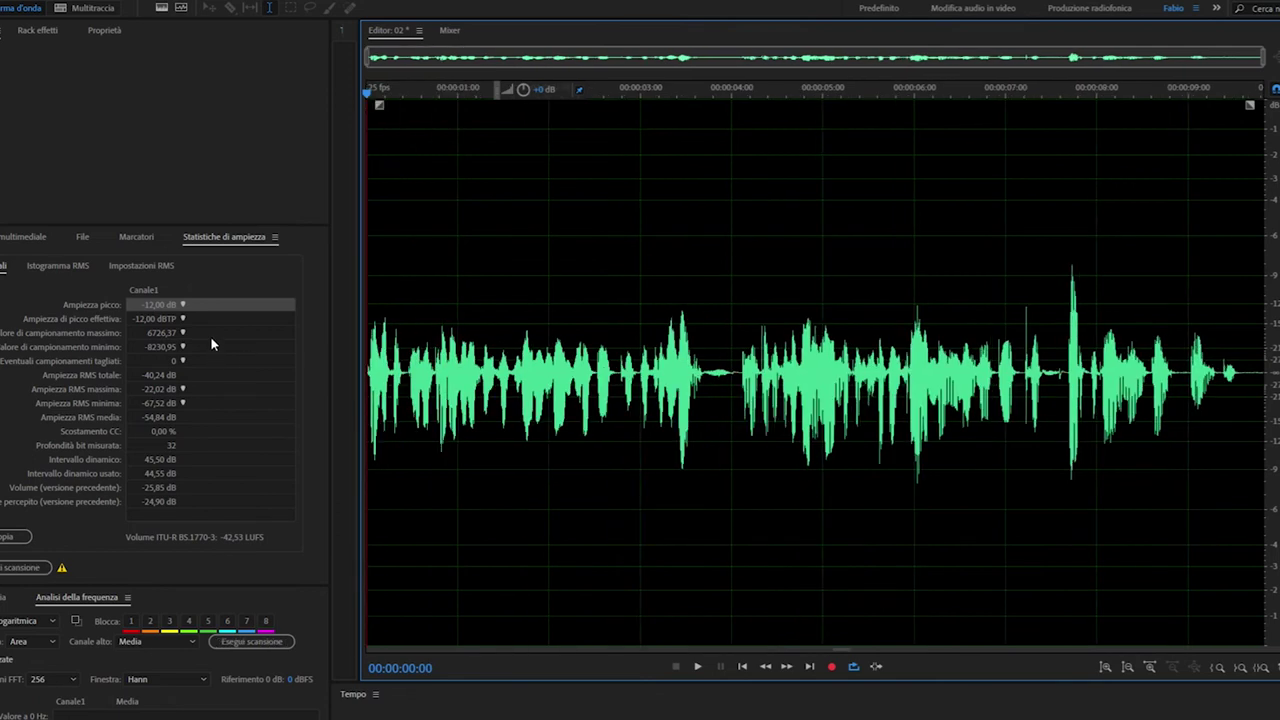
key(space)
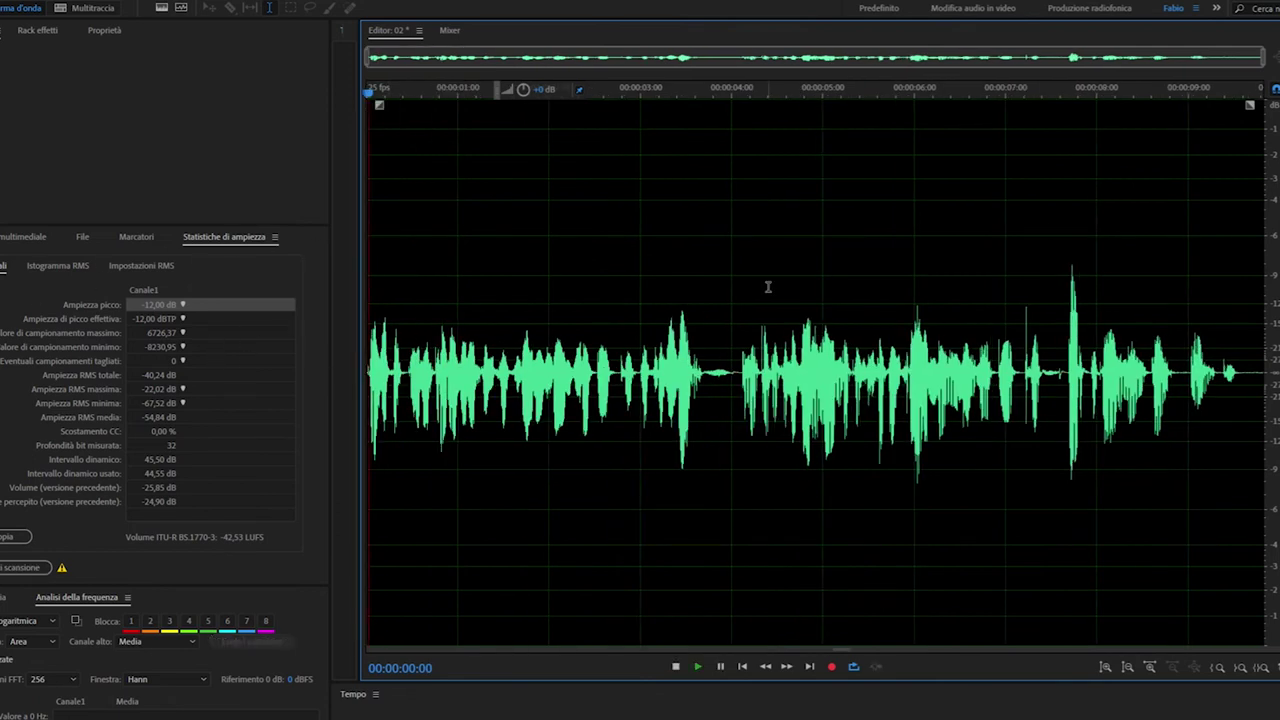
key(space)
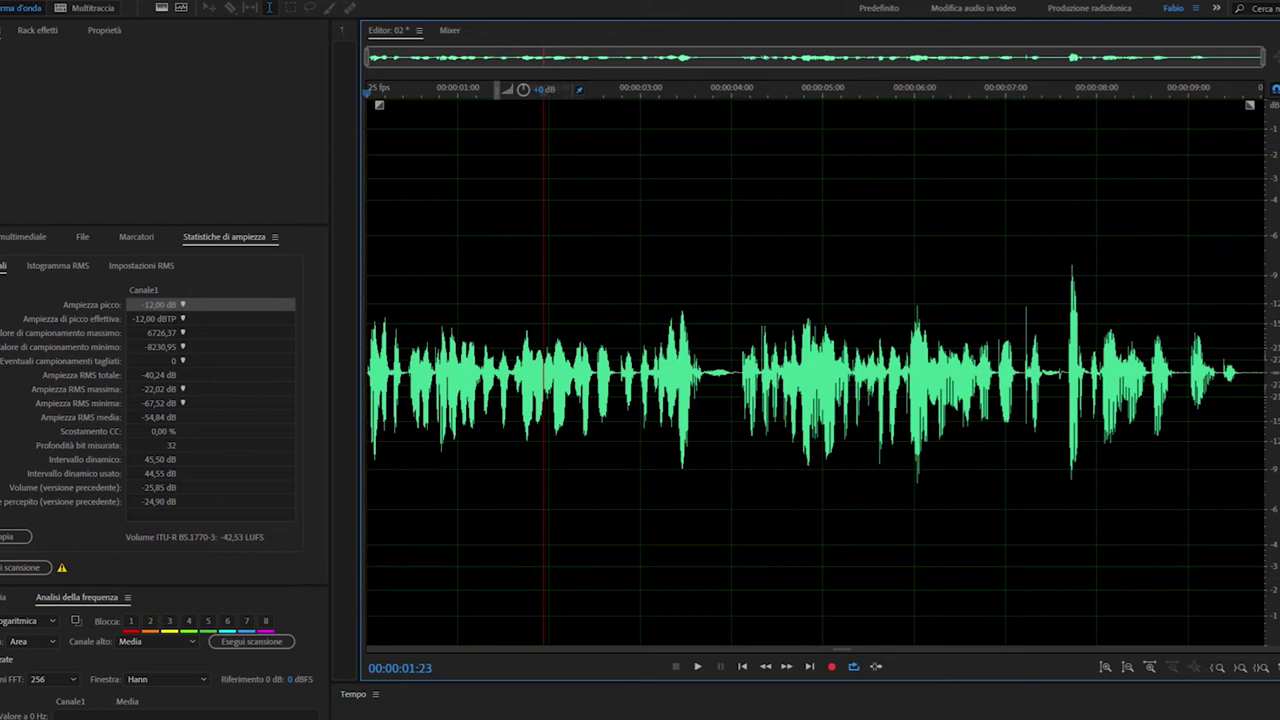
Step: Normalize the entire voice take to -0.5 dB and play back the normalized audio
click(129, 4)
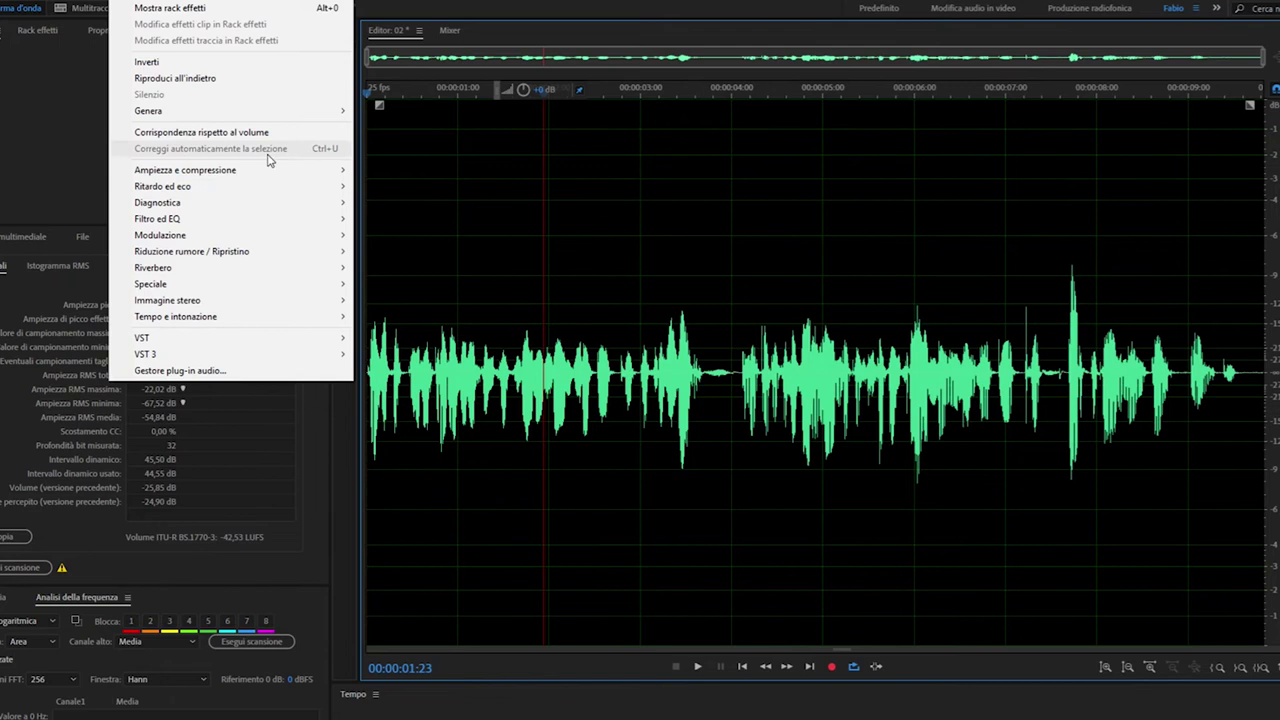
mouse_move(277, 171)
click(466, 318)
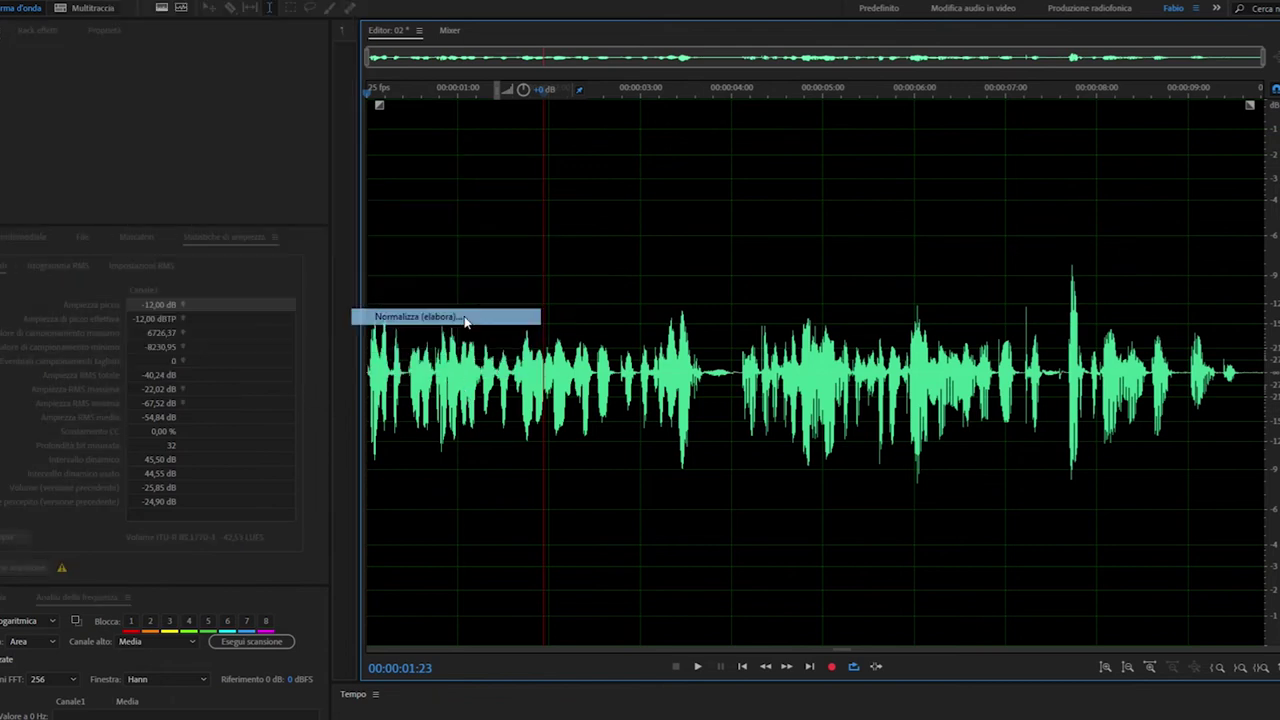
click(627, 338)
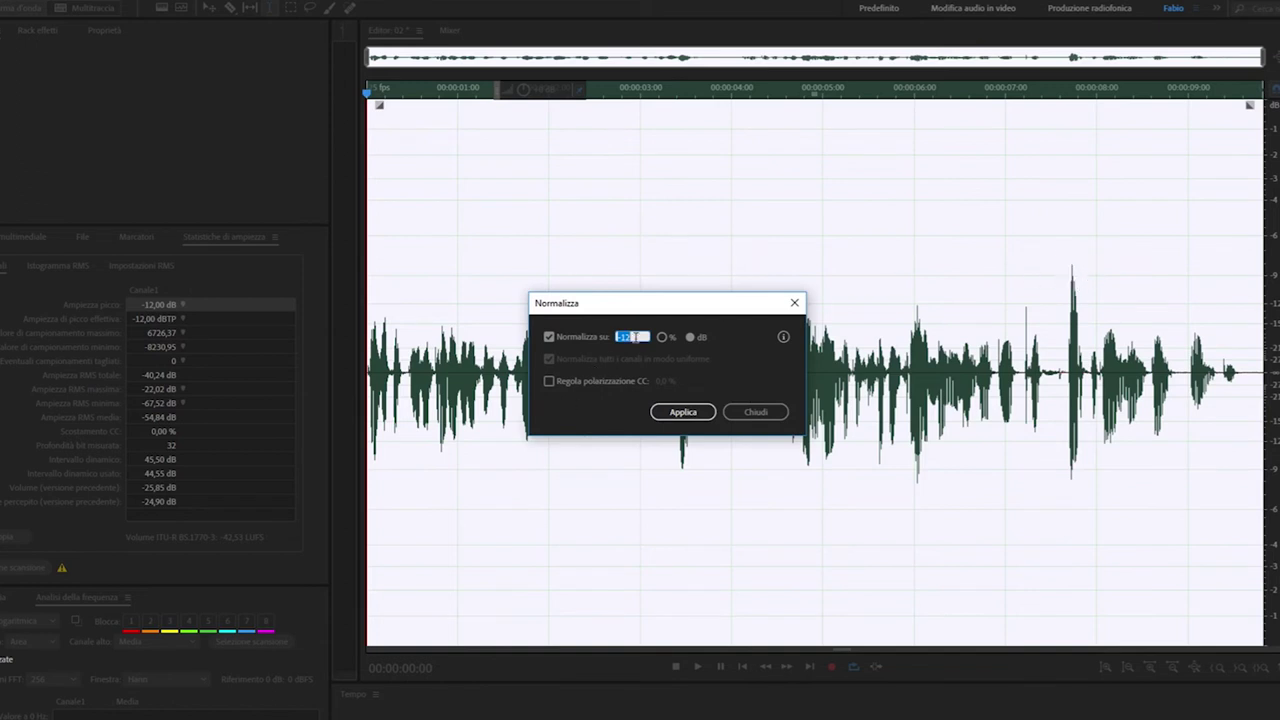
text(-0,5)
click(686, 418)
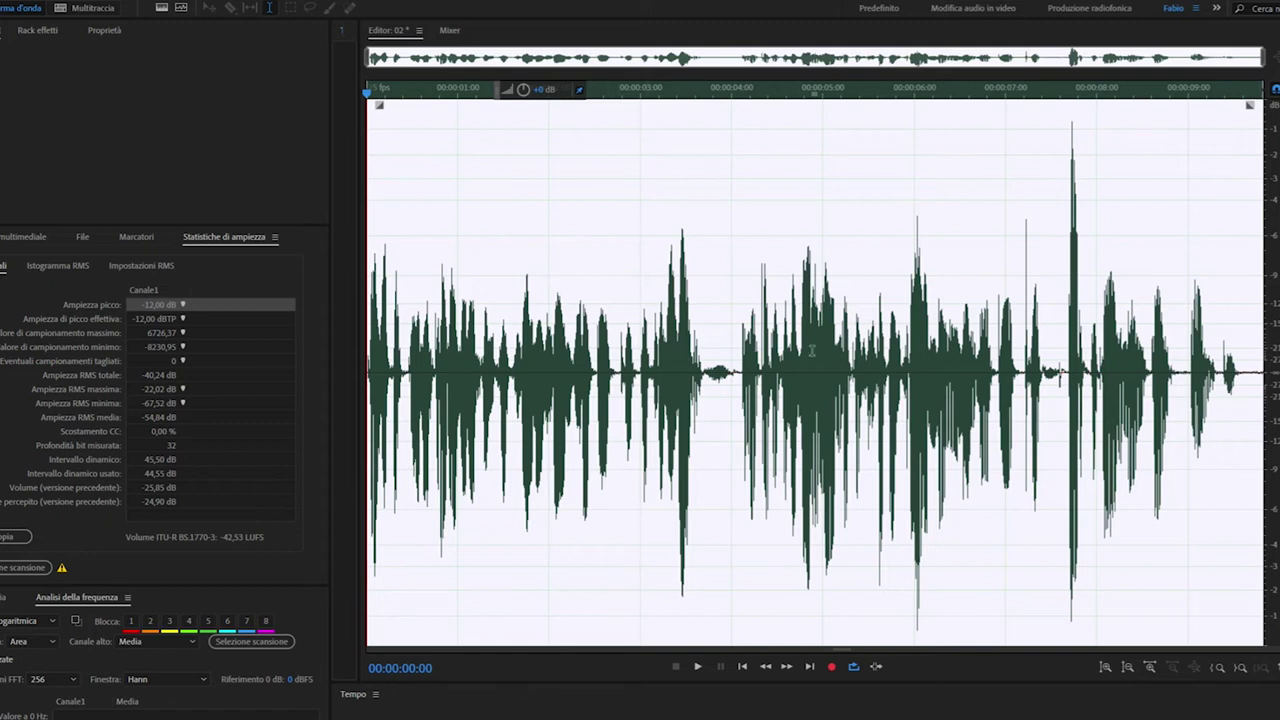
key(space)
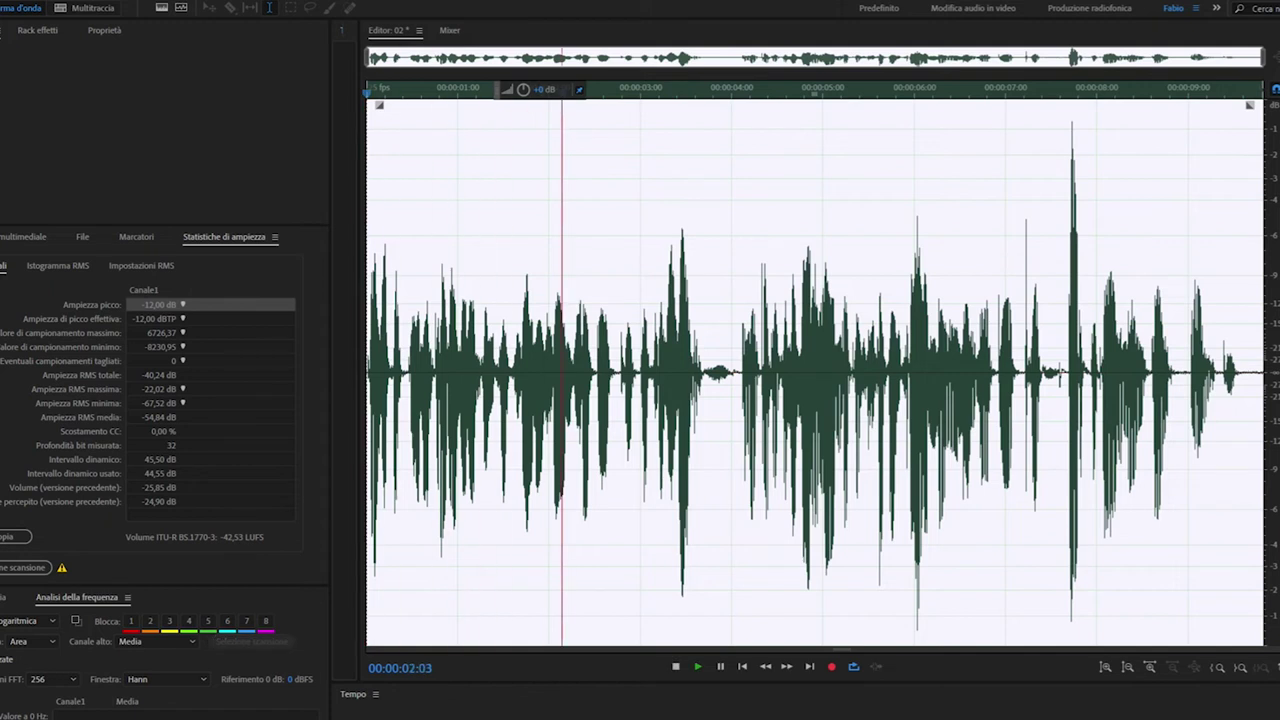
key(space)
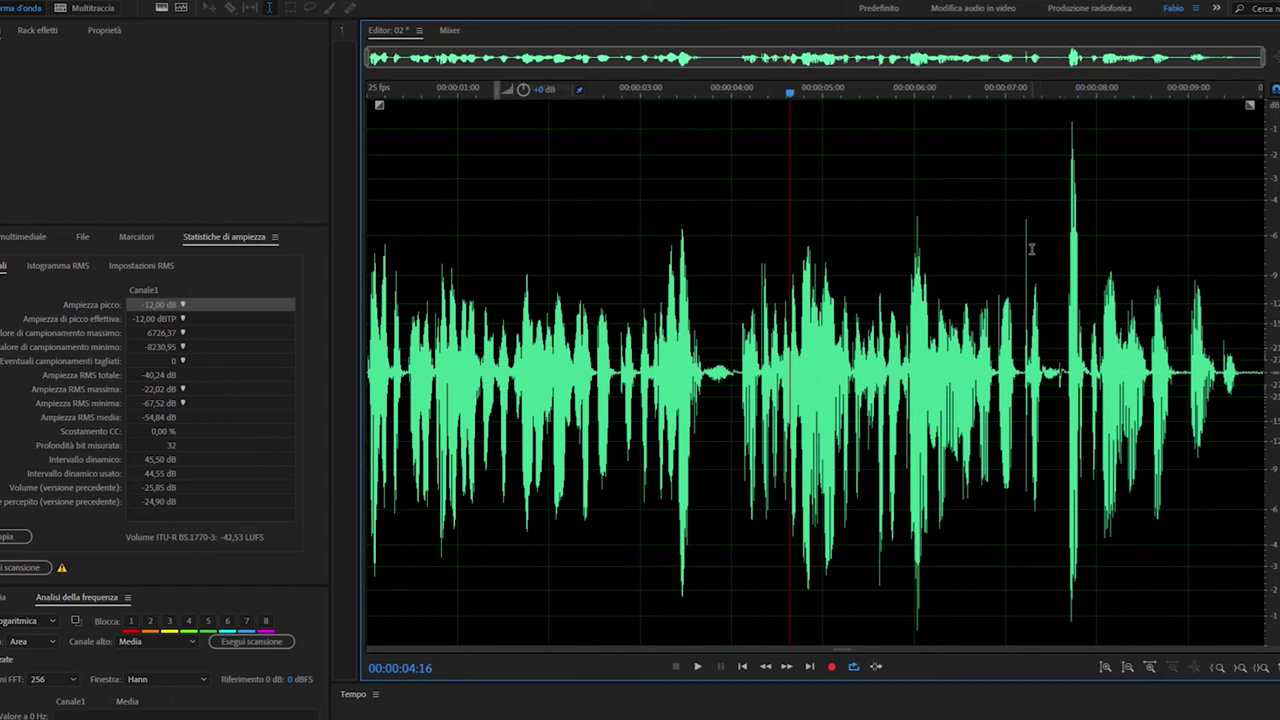
Step: Replace the entire voice take with a new percussive recording of about 6 seconds and place the playhead between the second and third seconds
key(ctrl+a)
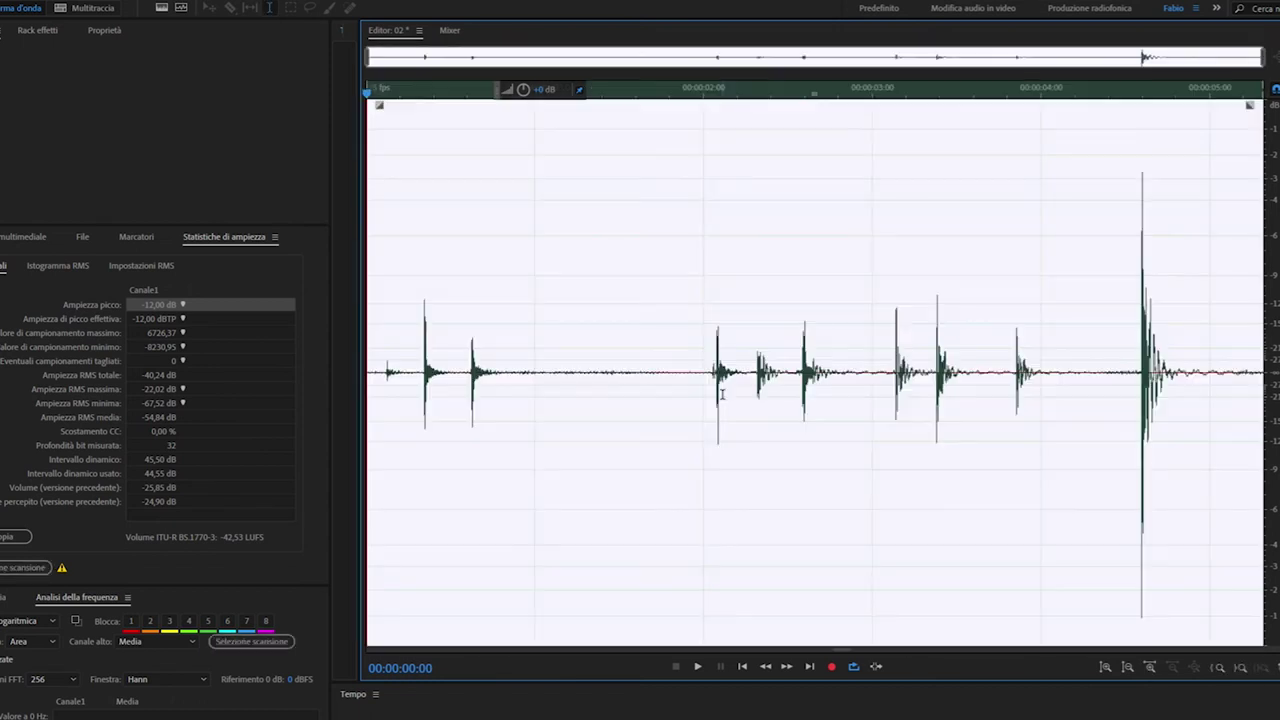
click(720, 394)
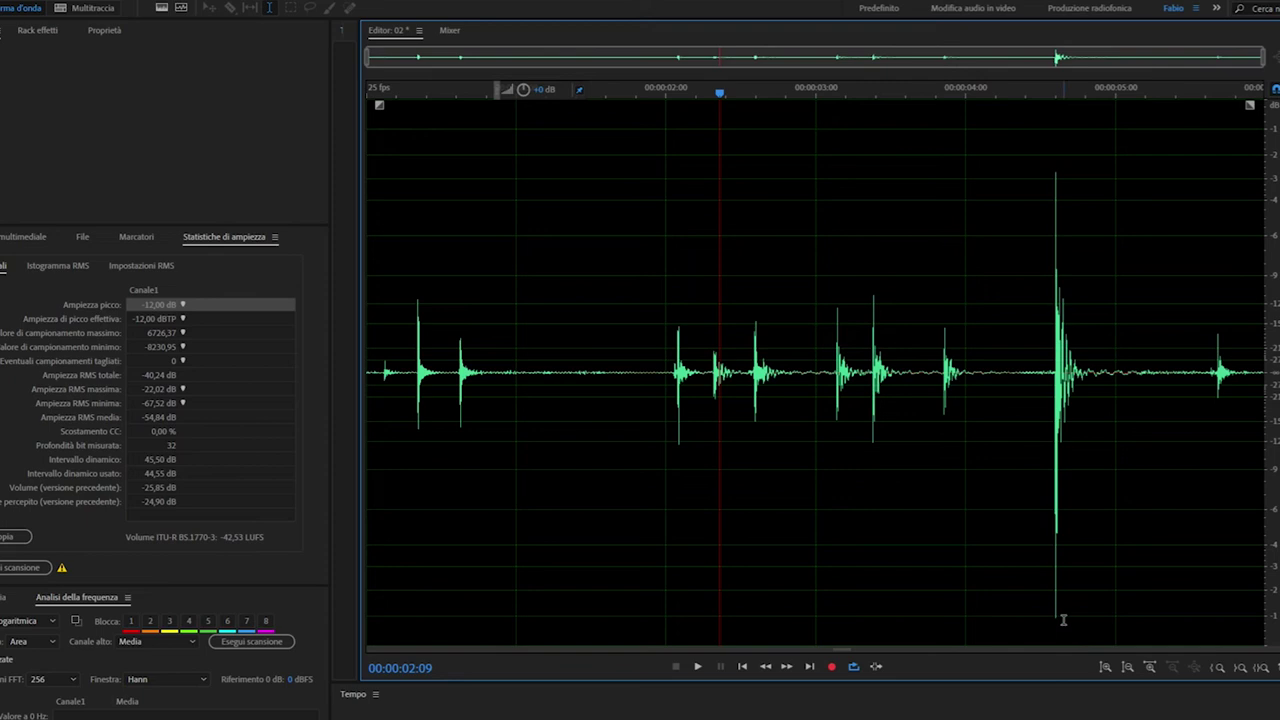
Step: Normalize the whole percussive recording to -0.5 dB and examine the quieter hits before the loudest peak
double_click(622, 195)
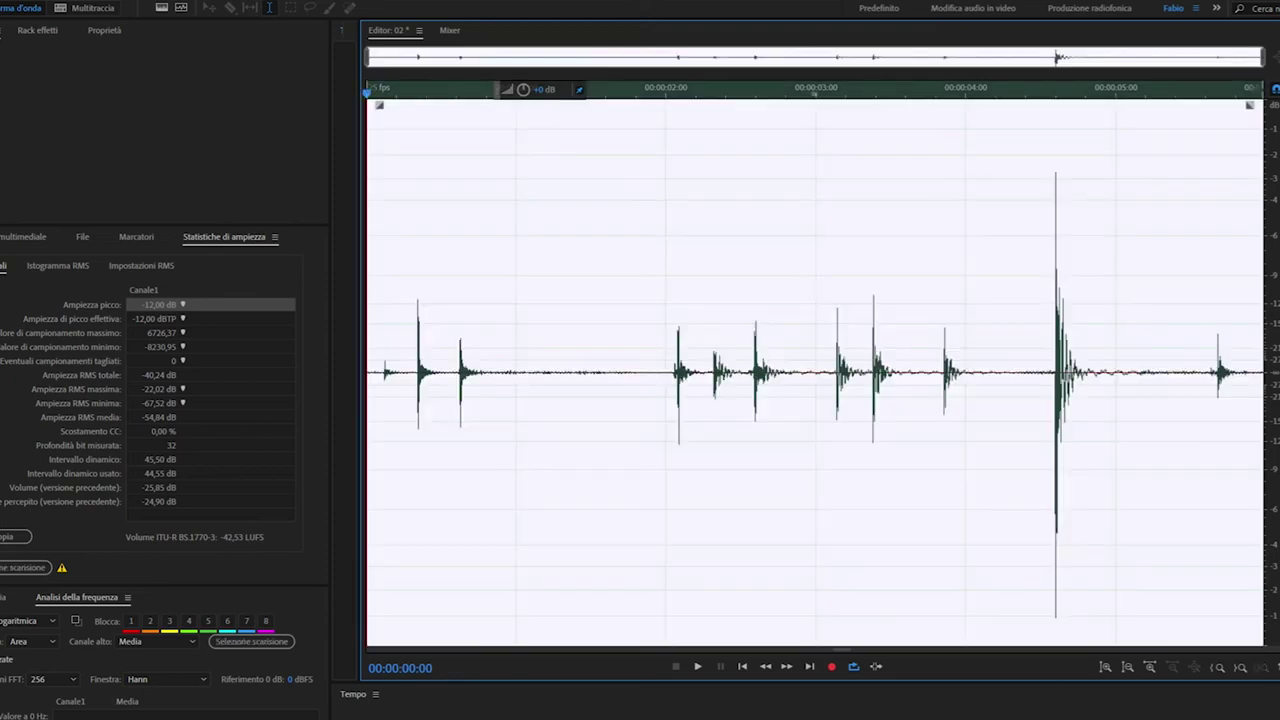
click(122, 1)
mouse_move(302, 172)
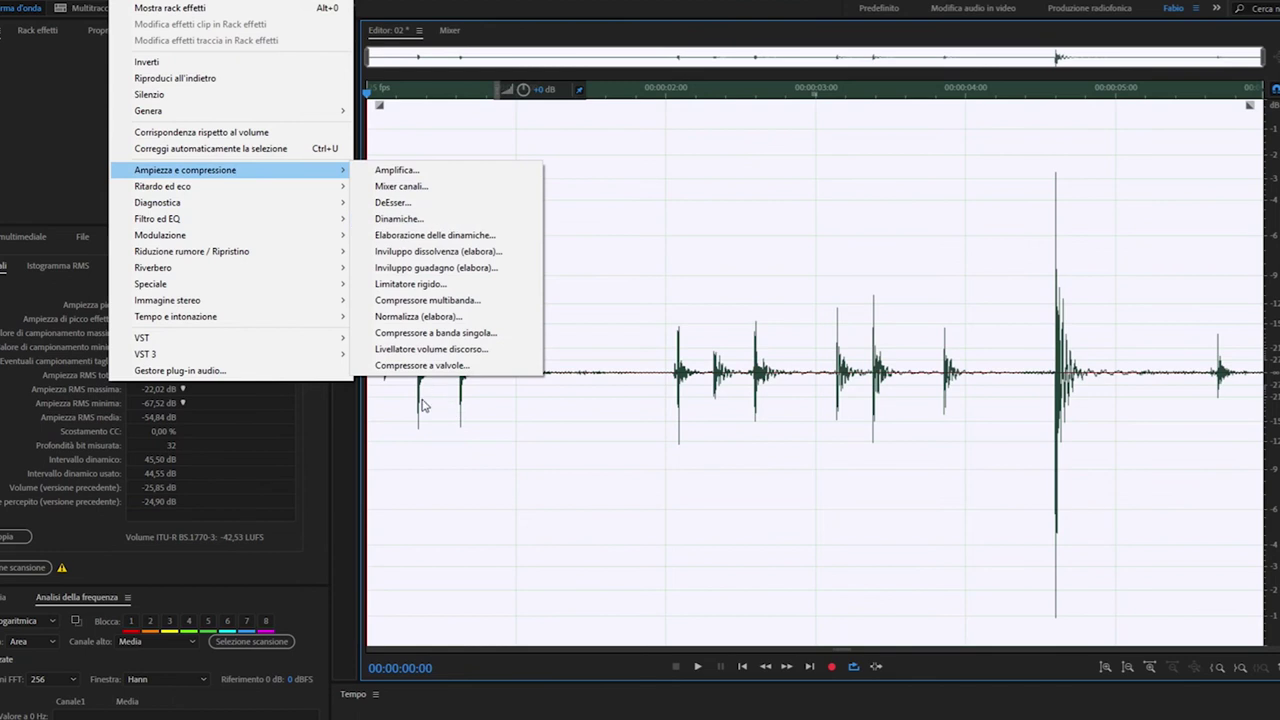
click(477, 317)
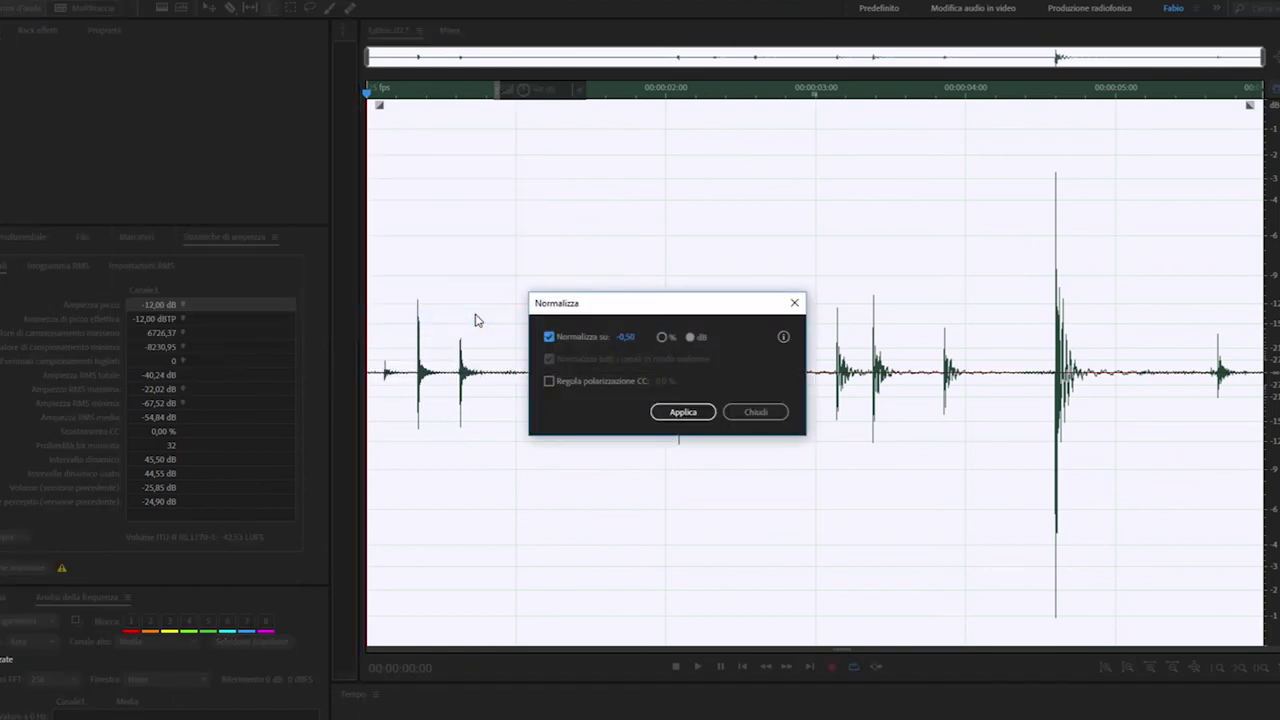
click(660, 411)
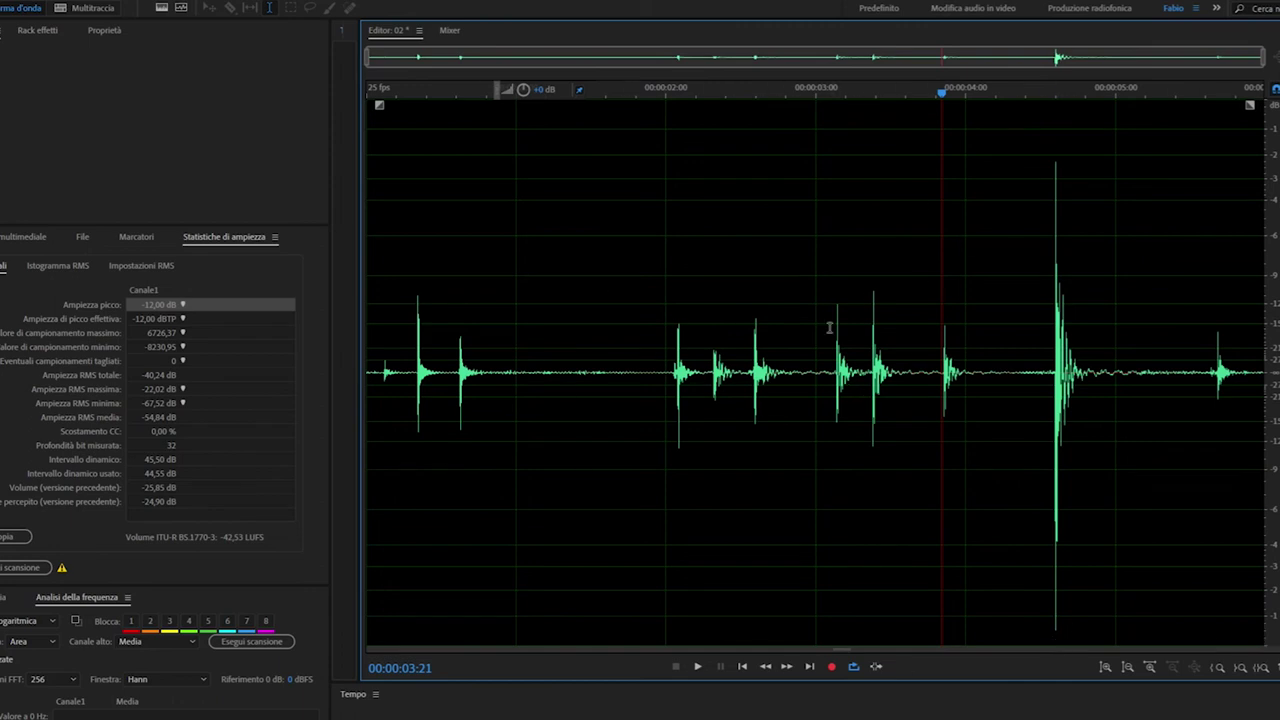
drag(1025, 340, 352, 366)
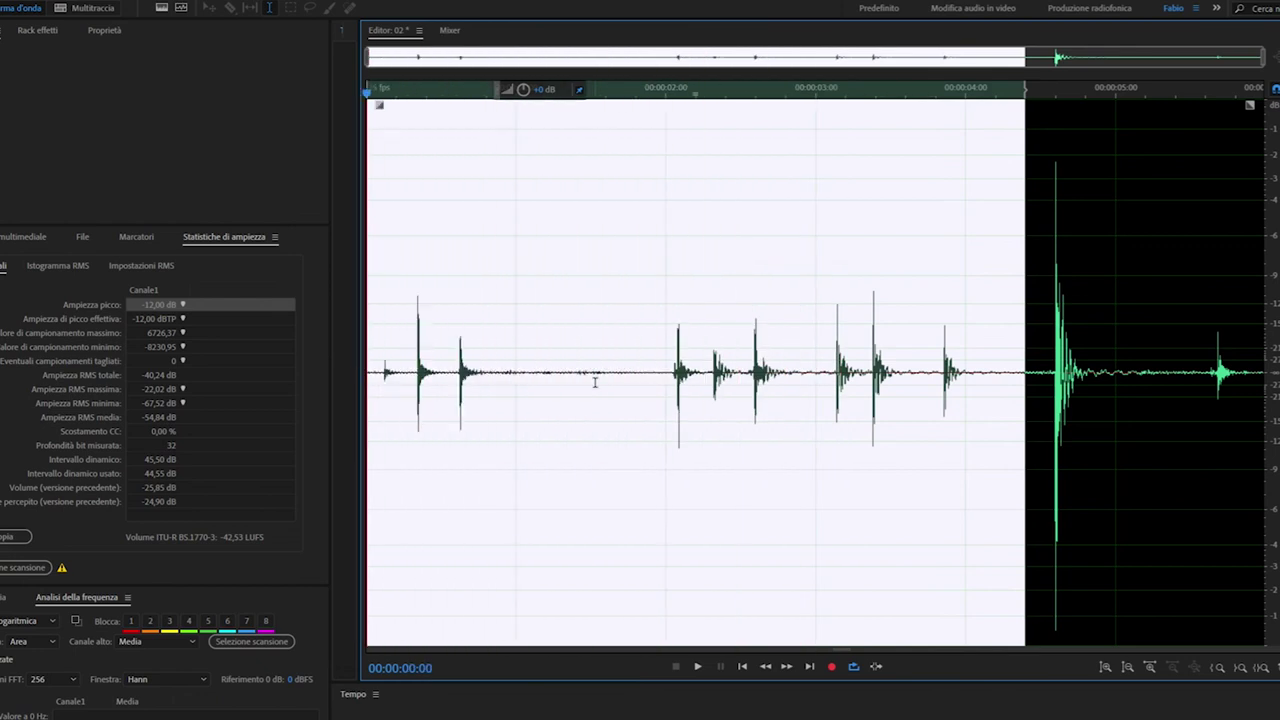
click(756, 383)
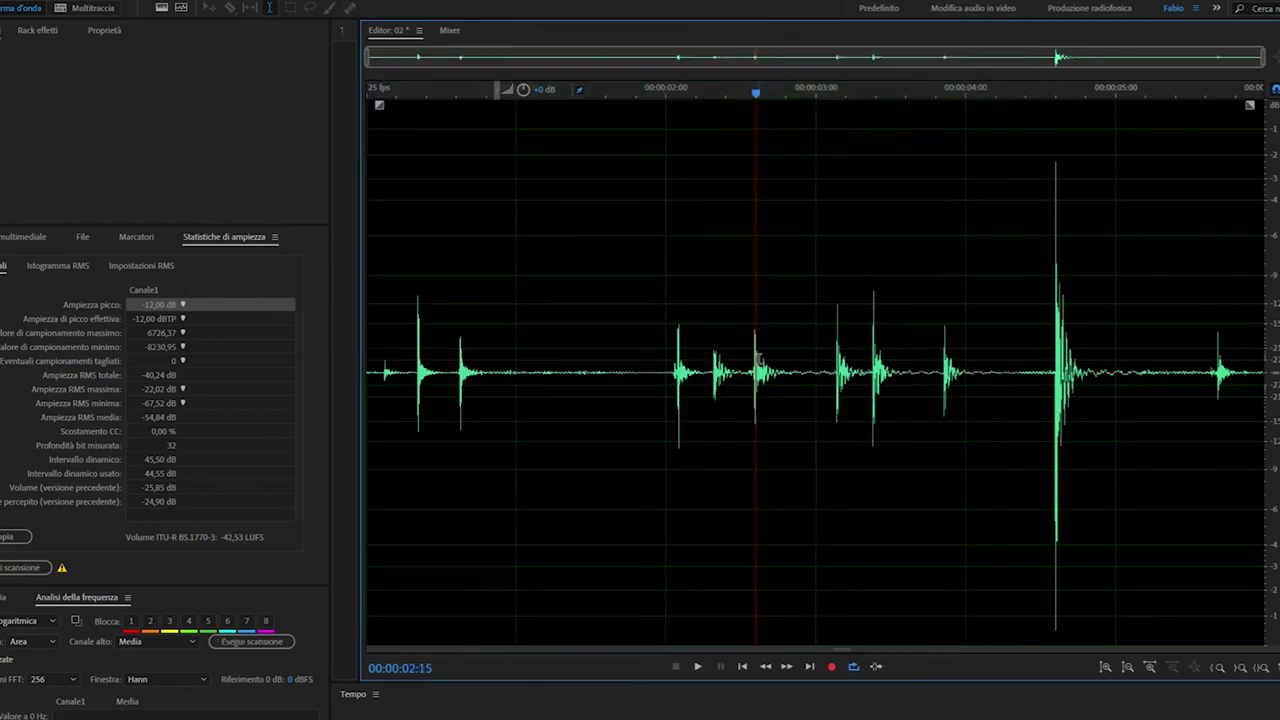